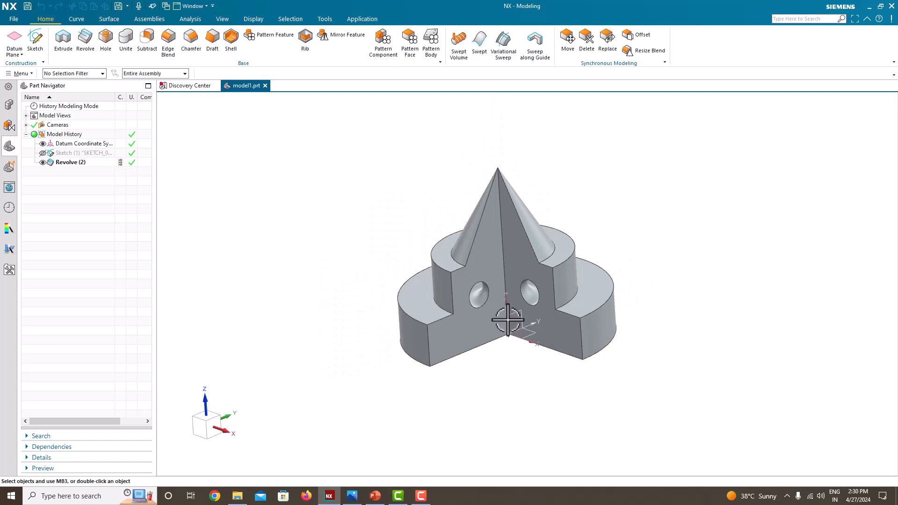
Create a new millimetre part named model2.prt from the Model template
middle_click_drag(453, 360, 505, 347)
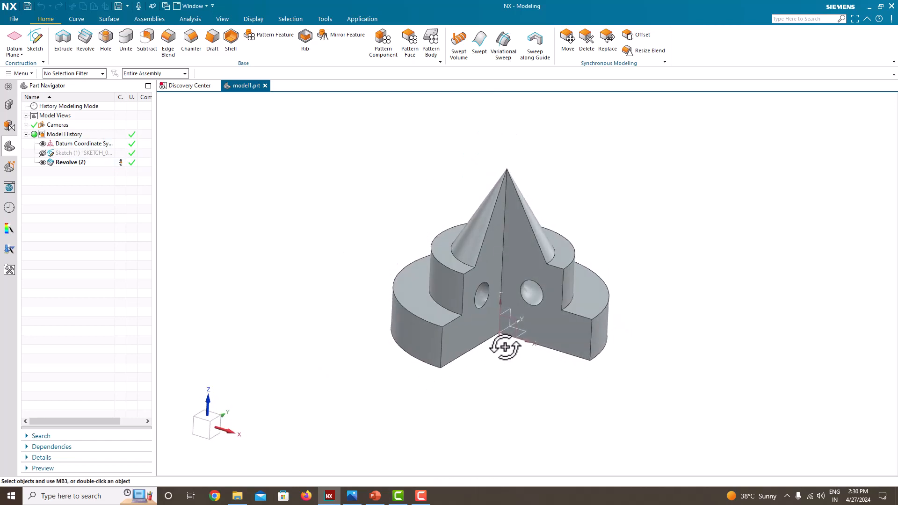
left_click(12, 22)
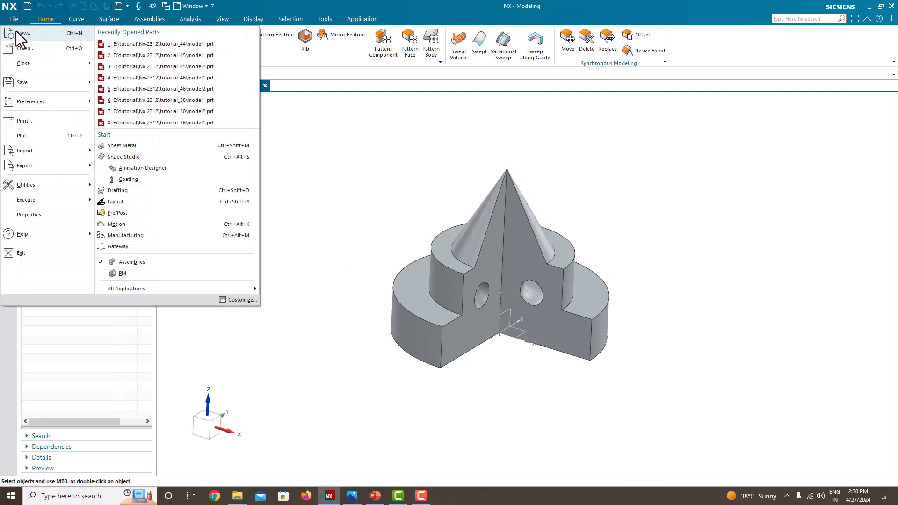
left_click(18, 35)
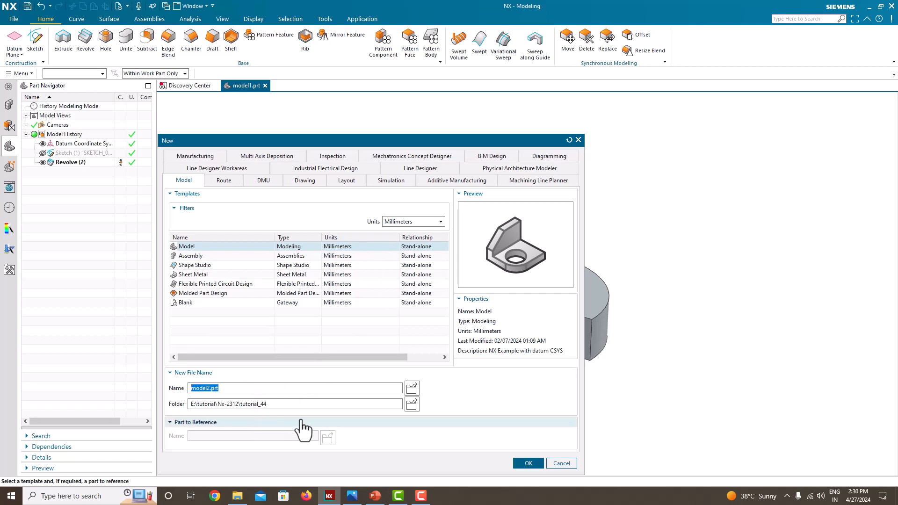
left_click(532, 464)
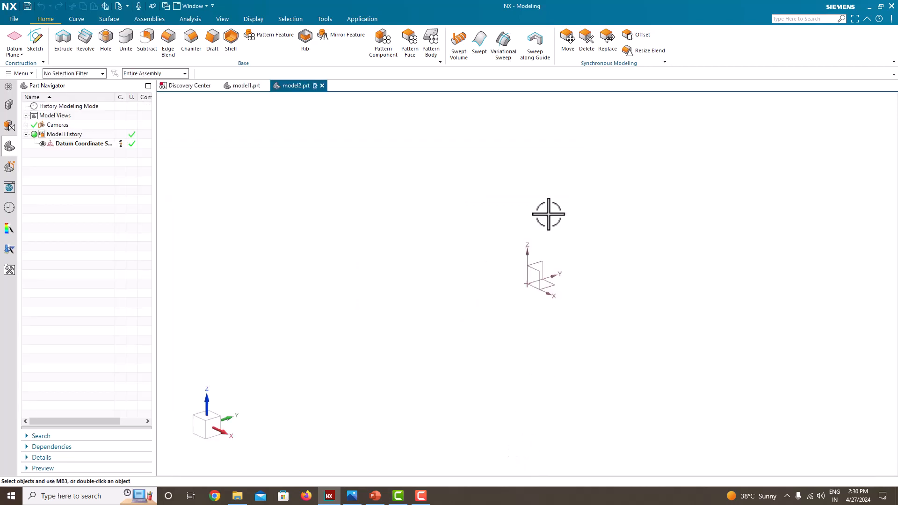
Arrange the reference drawing image side by side with the NX window and enlarge the drawing to 121%
left_click(352, 496)
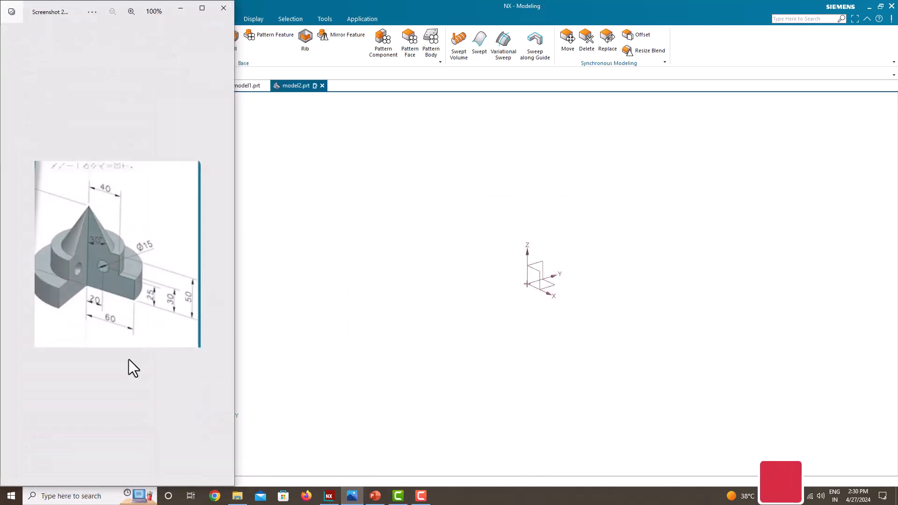
left_click(345, 266)
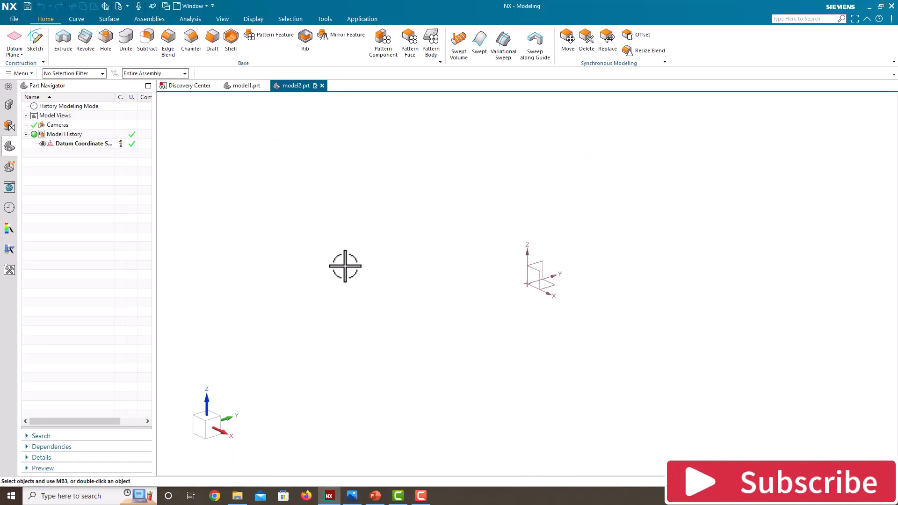
key("super+Right")
left_click(160, 222)
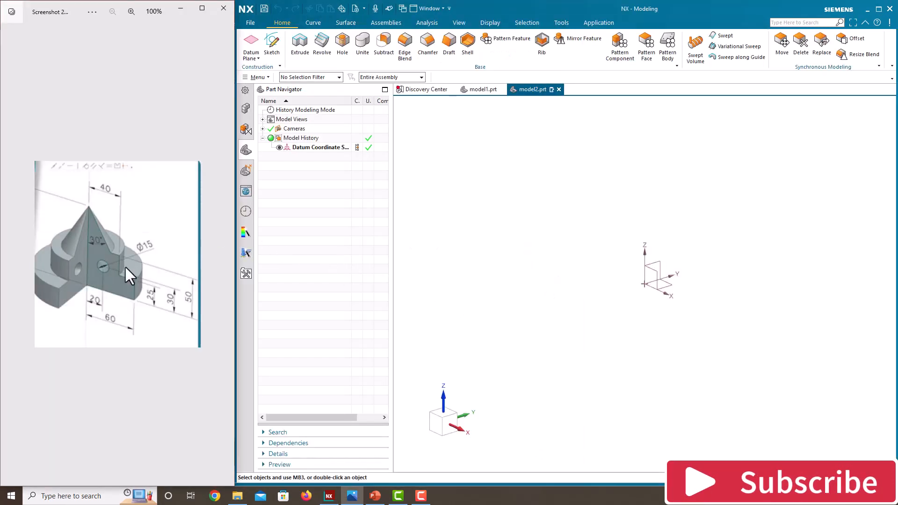
scroll(123, 262, "up", 1)
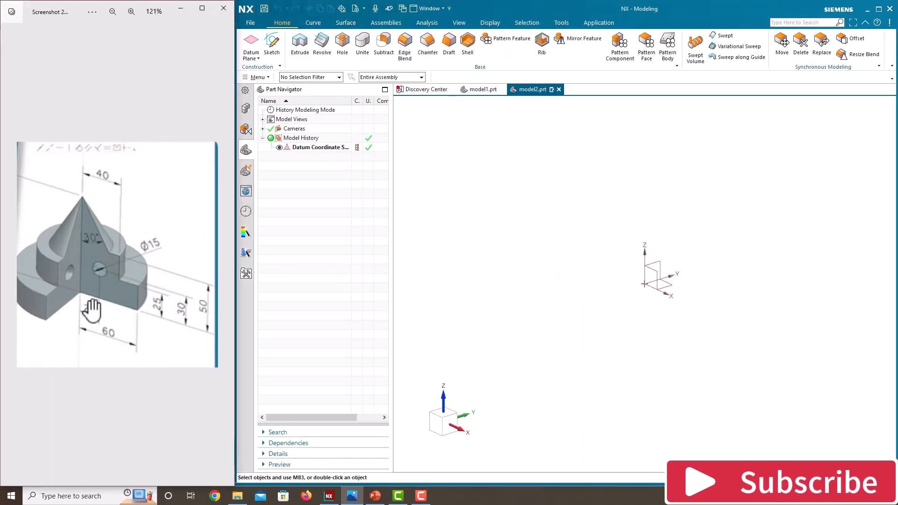
Start a new sketch on the Front plane
left_click(275, 53)
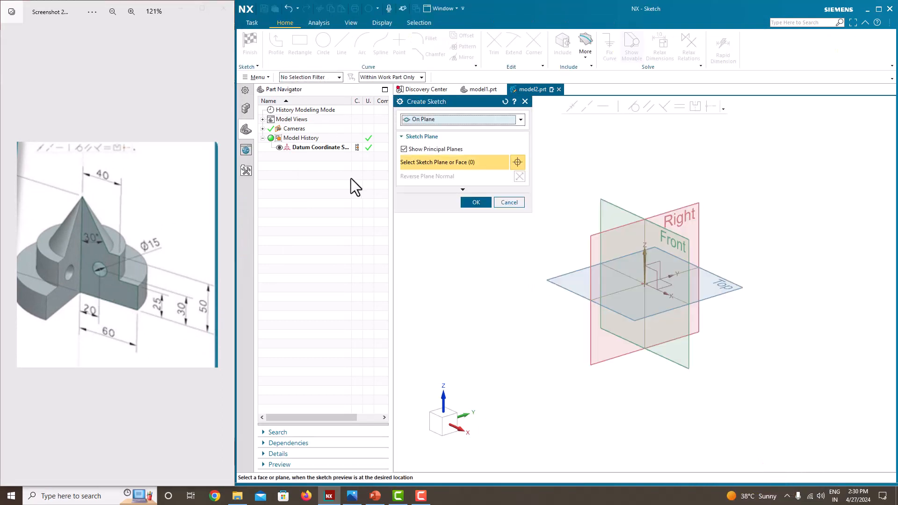
left_click(692, 239)
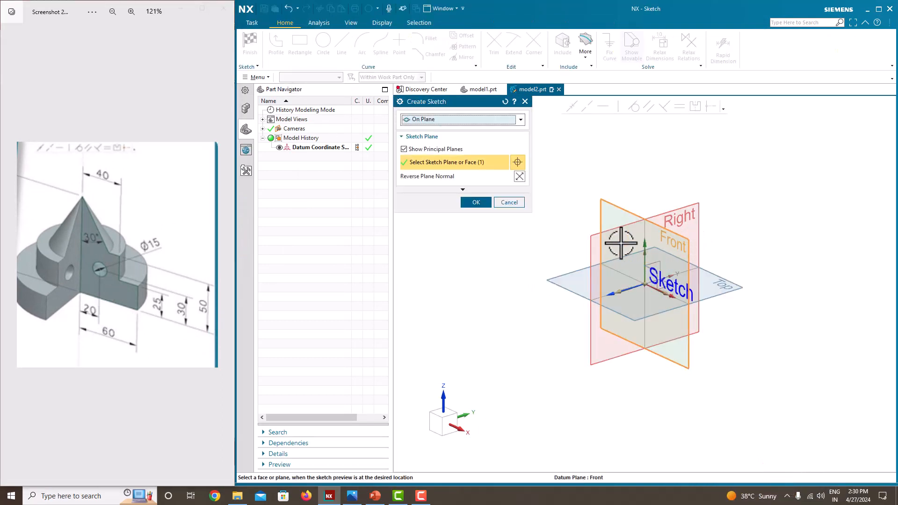
left_click(477, 203)
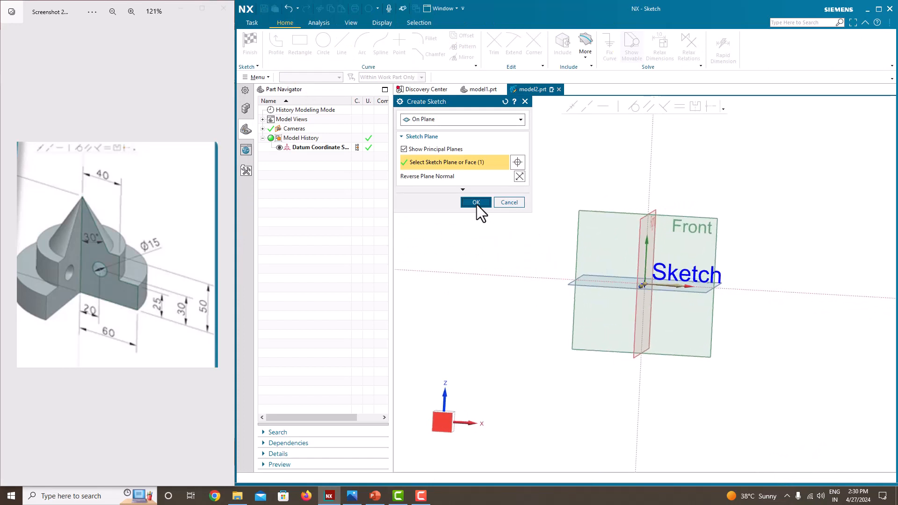
Draw a horizontal line about 147 mm long from the sketch origin along the positive X axis
left_click(275, 47)
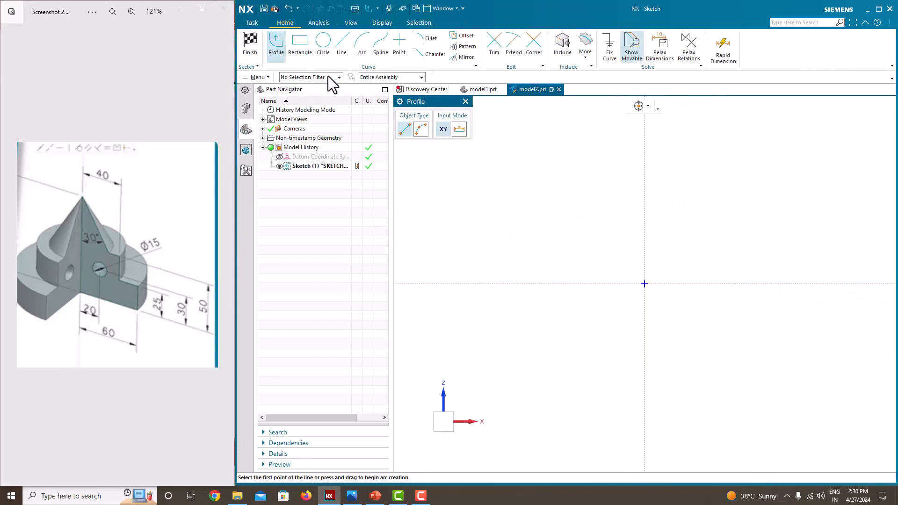
left_click(645, 284)
left_click(705, 284)
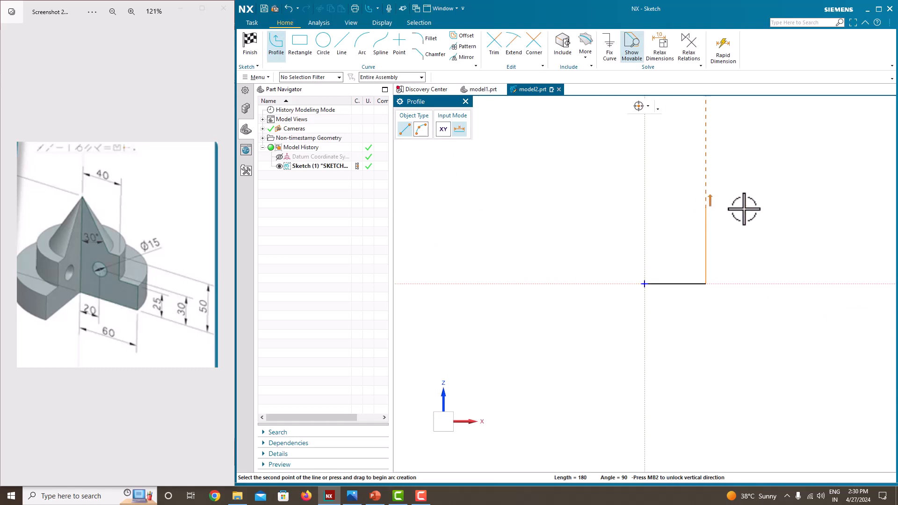
key("Escape")
key("Escape")
Dimension the horizontal base line to 60 mm and scale the entire sketch to match
scroll(682, 281, "up", 3)
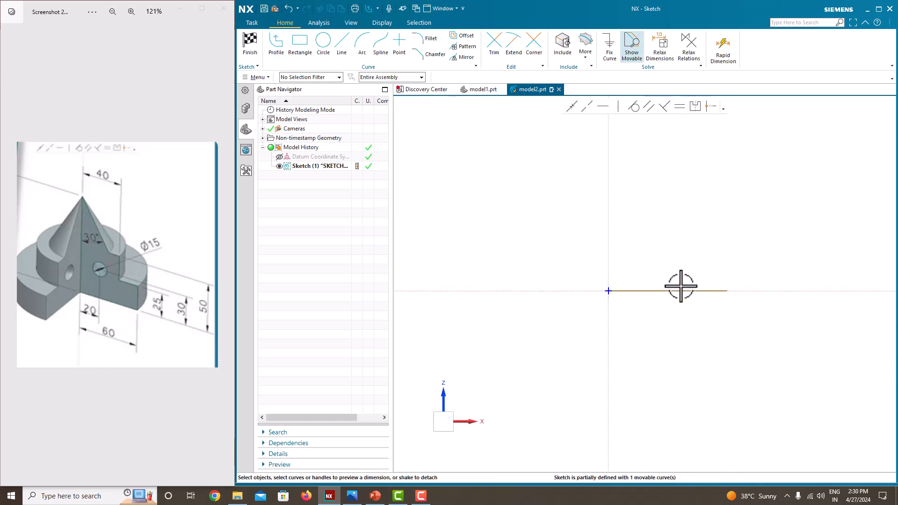
left_click(683, 291)
left_click(675, 310)
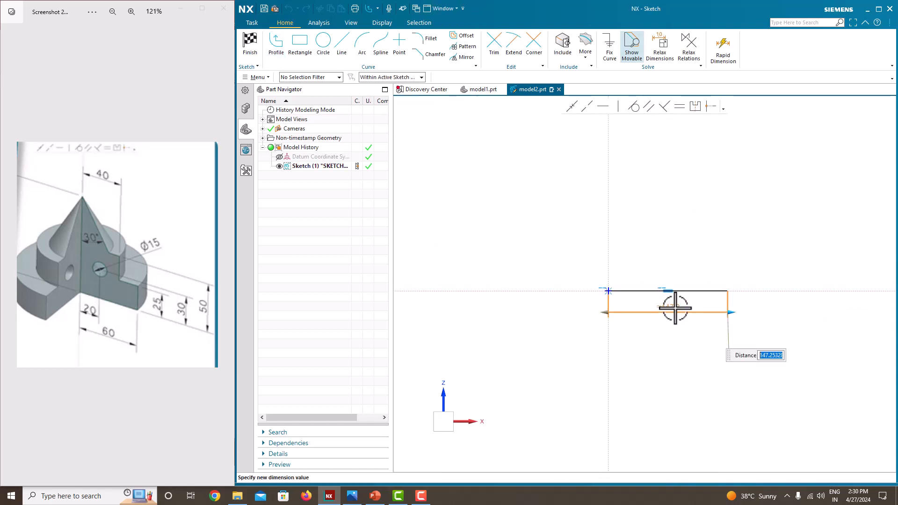
type("60")
key("Return")
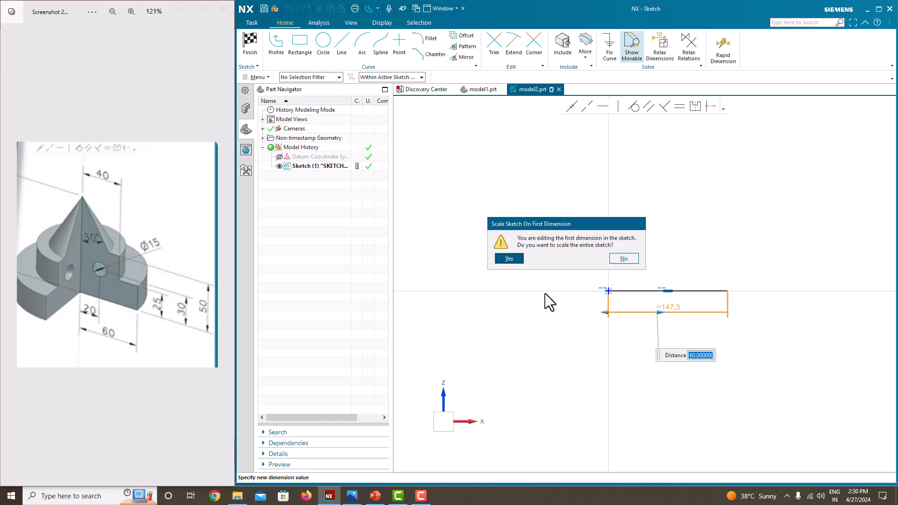
left_click(512, 259)
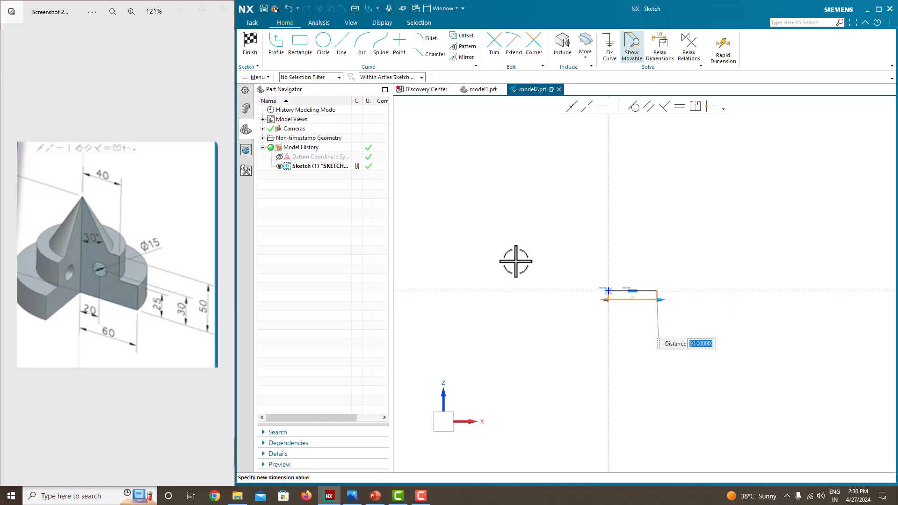
Sketch the stepped profile from the base line's free end, sloping to an apex about 86 mm above the origin, and close it at the origin
scroll(634, 282, "up", 5)
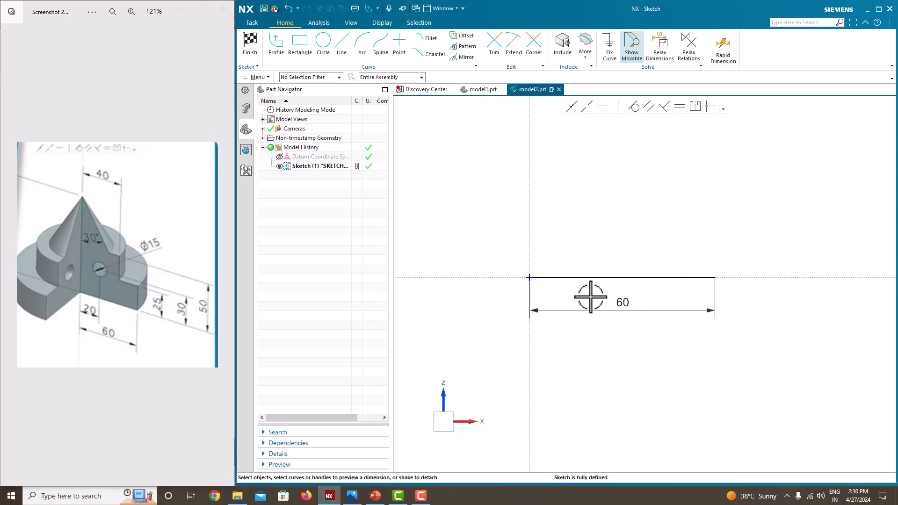
scroll(590, 283, "down", 5)
scroll(603, 286, "up", 3)
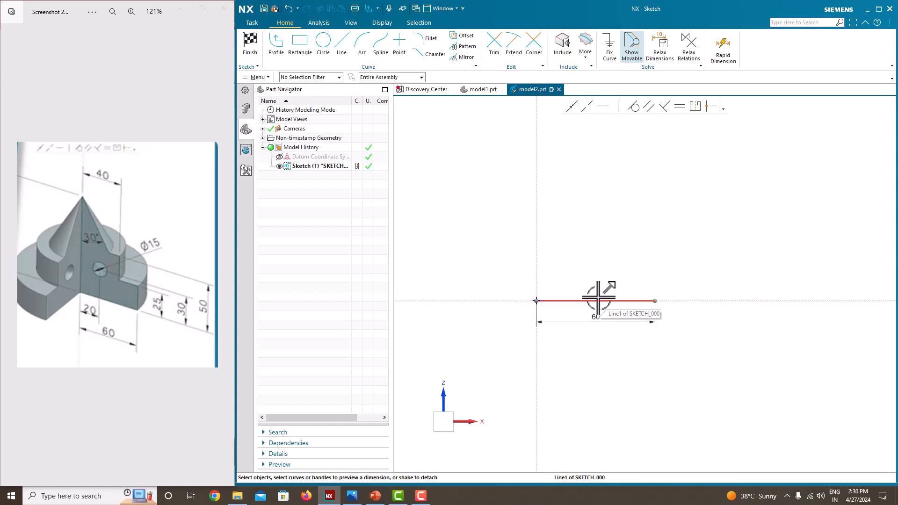
left_click(271, 51)
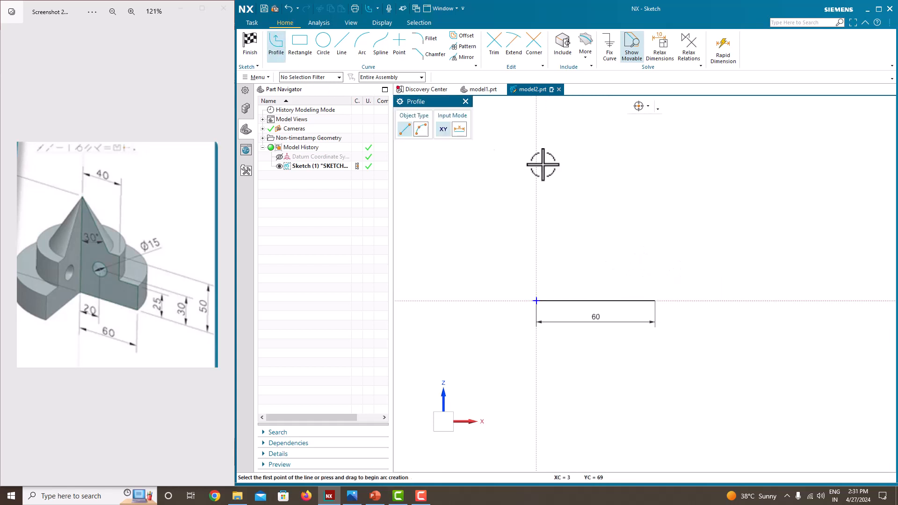
left_click(655, 301)
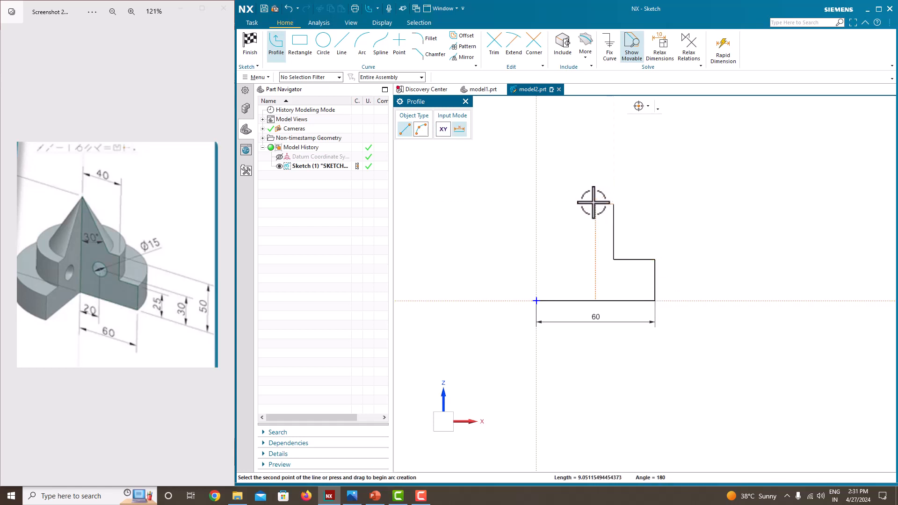
left_click(574, 204)
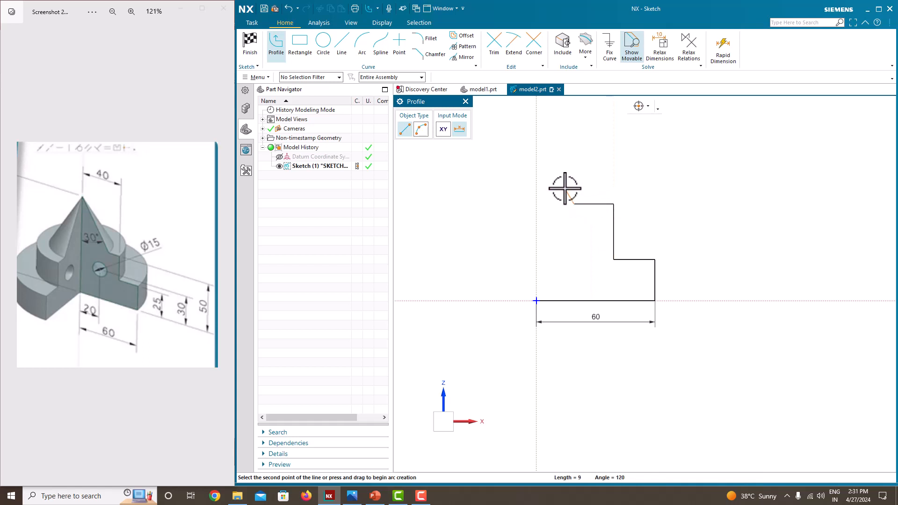
left_click(536, 133)
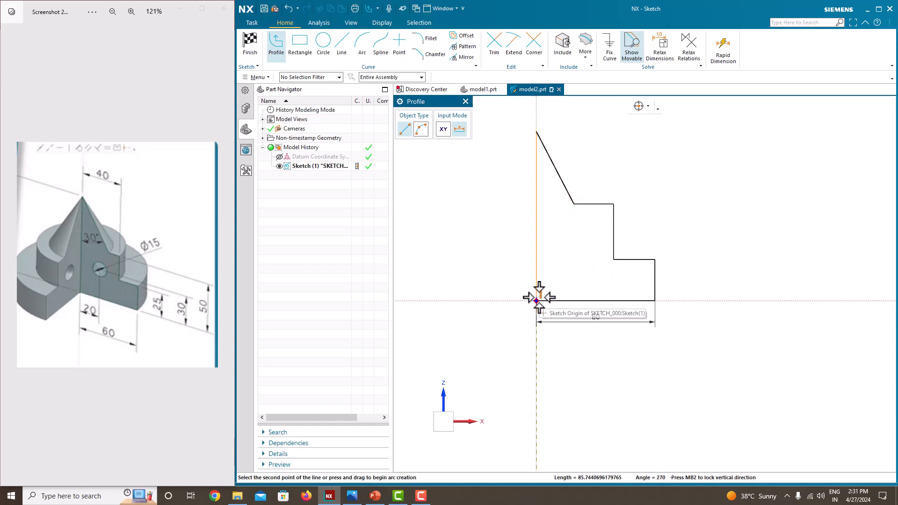
left_click(536, 300)
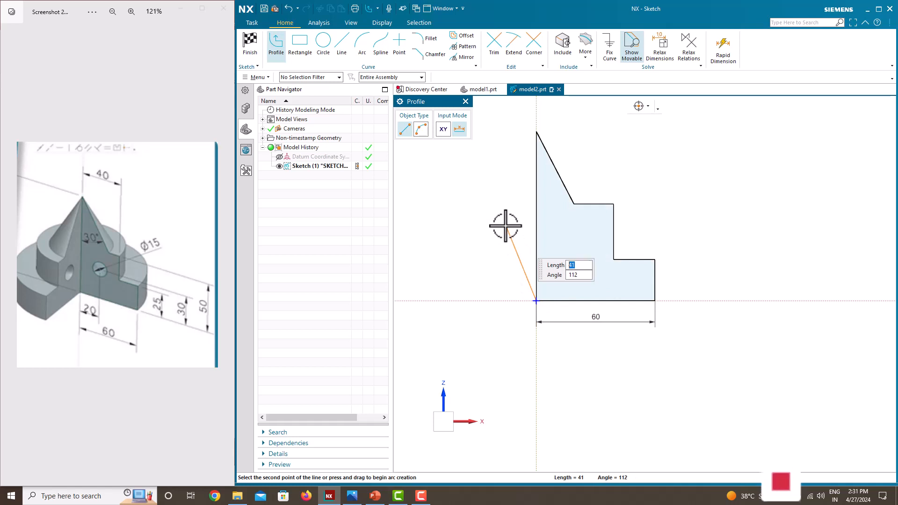
key("Escape")
key("Escape")
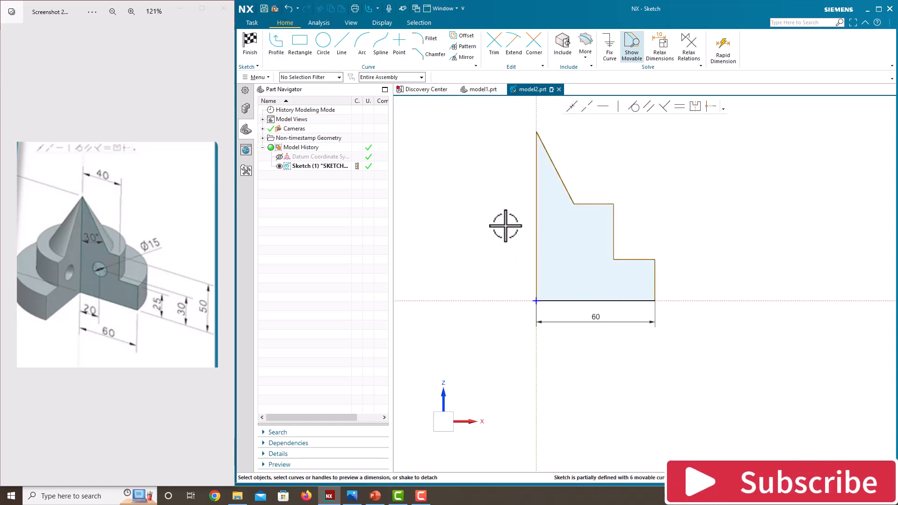
Dimension the height of the profile's outer vertical edge to 25 mm
left_click(655, 276)
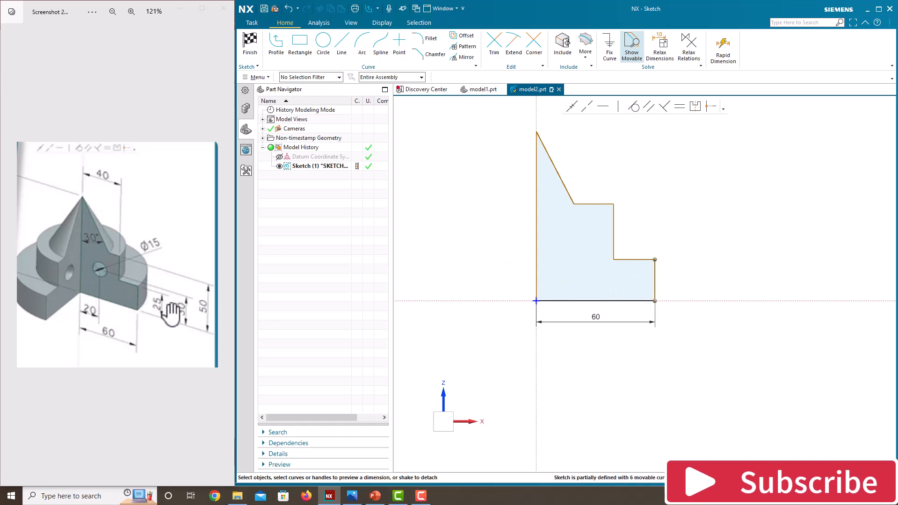
left_click(677, 279)
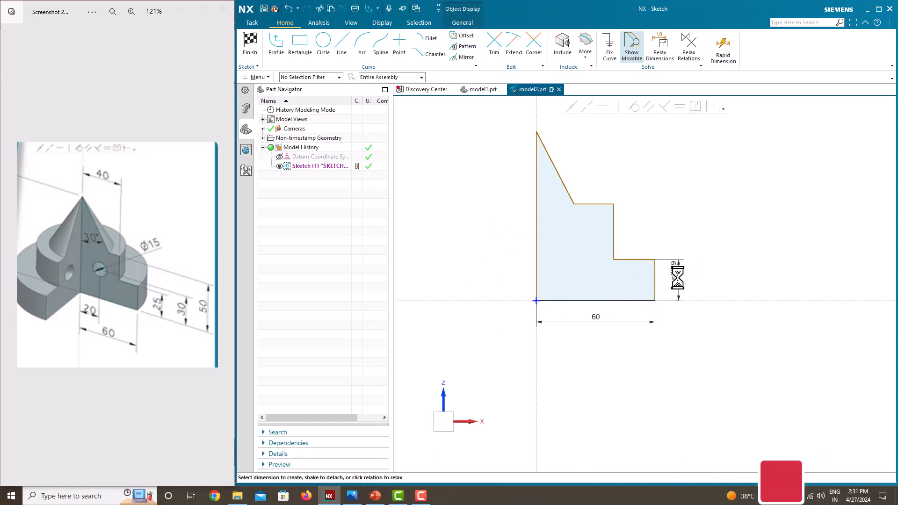
type("25")
key("Return")
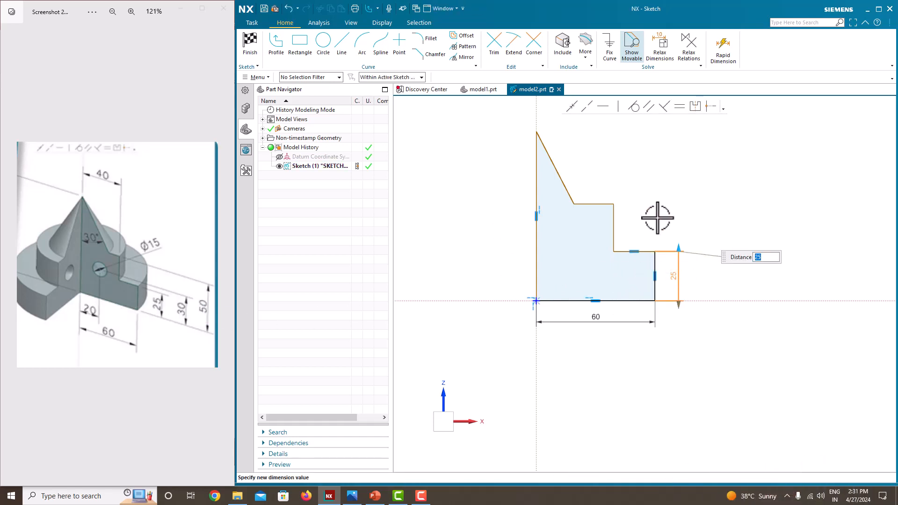
middle_click(657, 218)
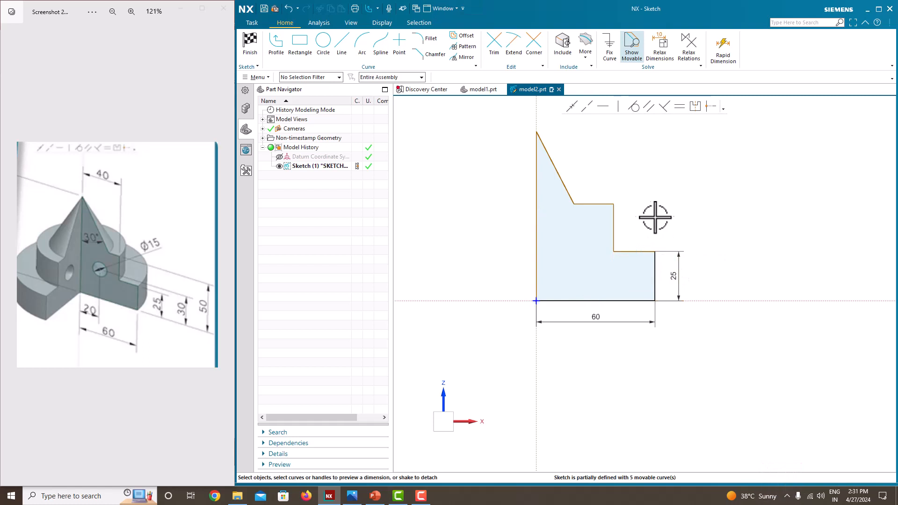
Dimension the upper step's corner to 50 mm above the horizontal axis
left_click(613, 204)
left_click(713, 300)
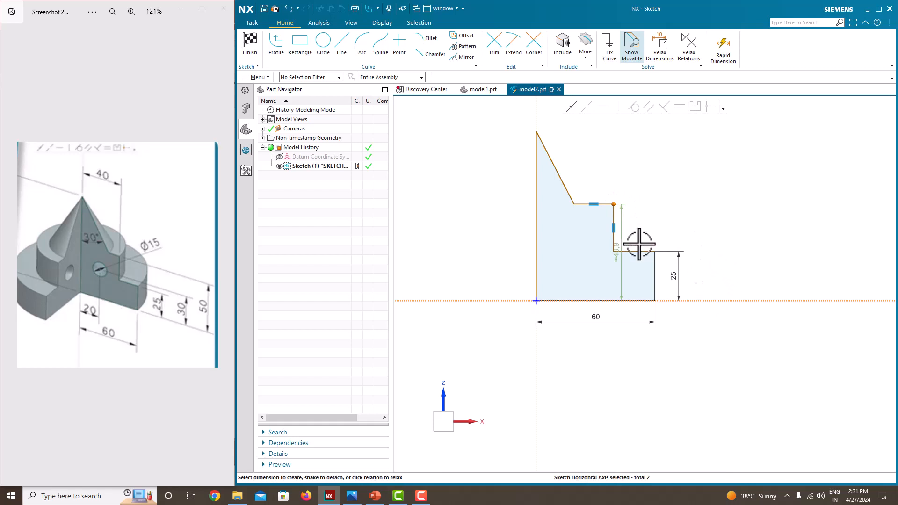
left_click(757, 261)
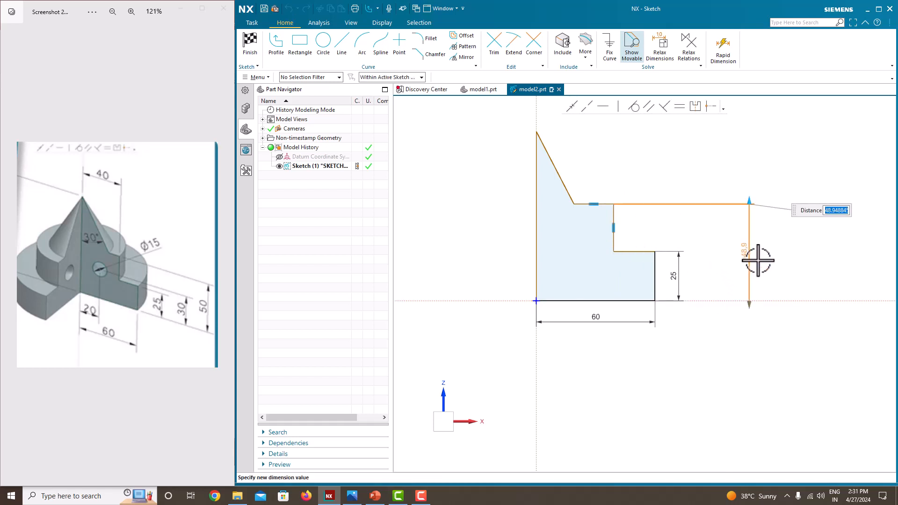
type("50")
middle_click(759, 257)
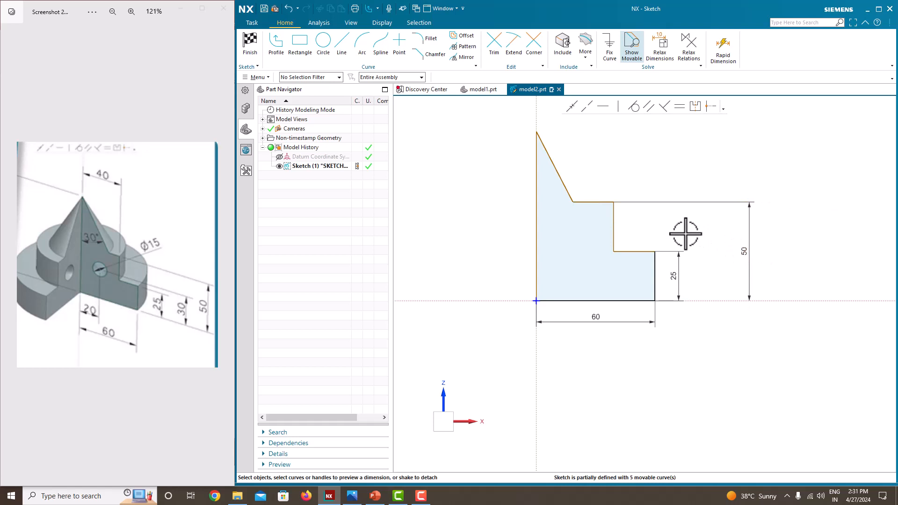
Dimension the angle between the profile's sloping line and its vertical centre edge to 30°
left_click(560, 174)
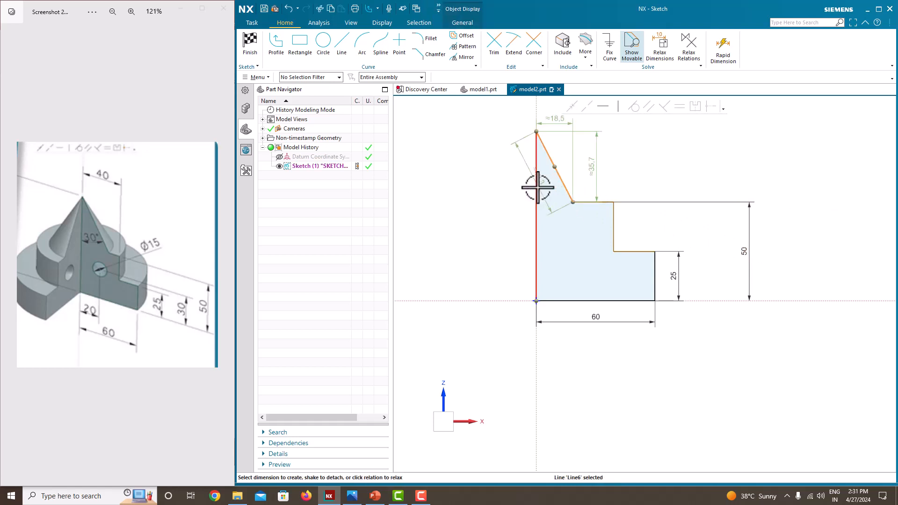
left_click(538, 188)
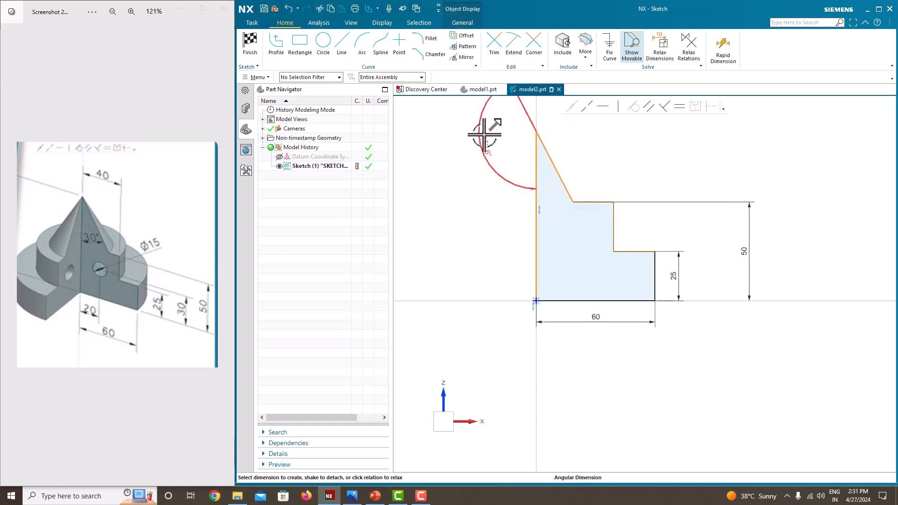
key("Escape")
left_click(545, 175)
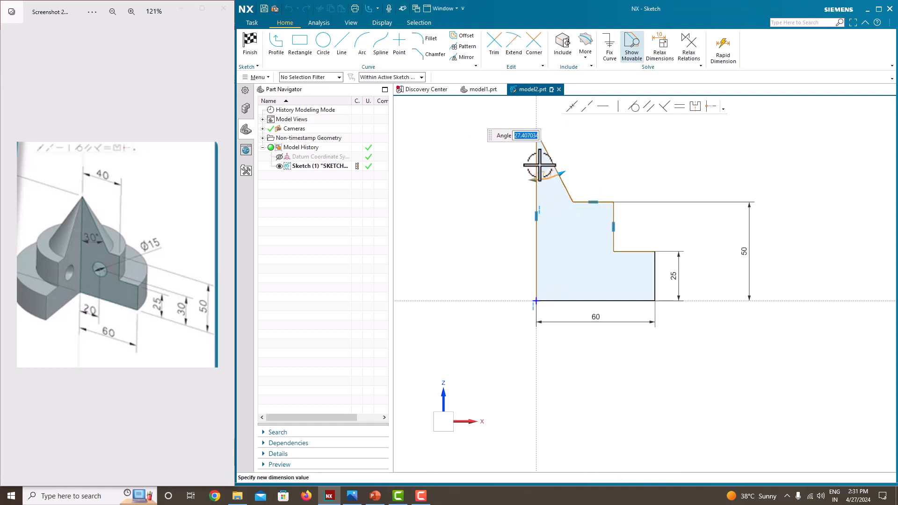
type("30")
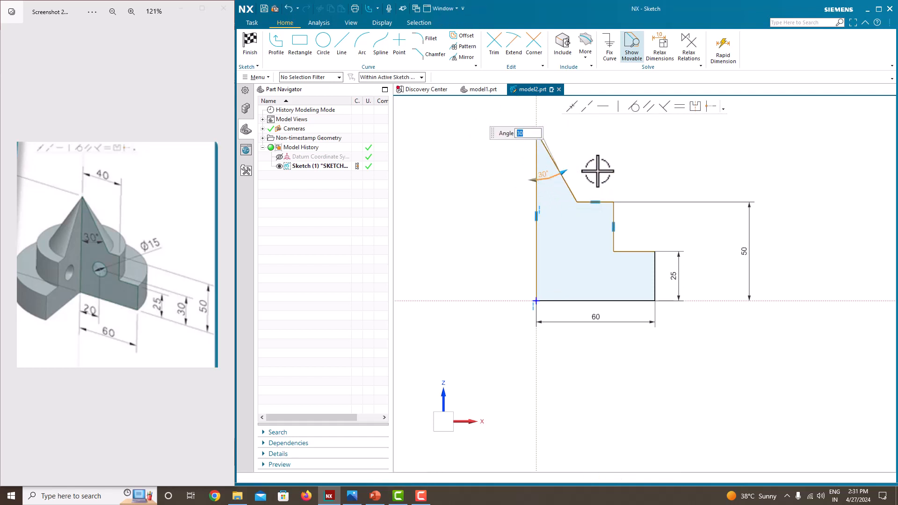
key("Return")
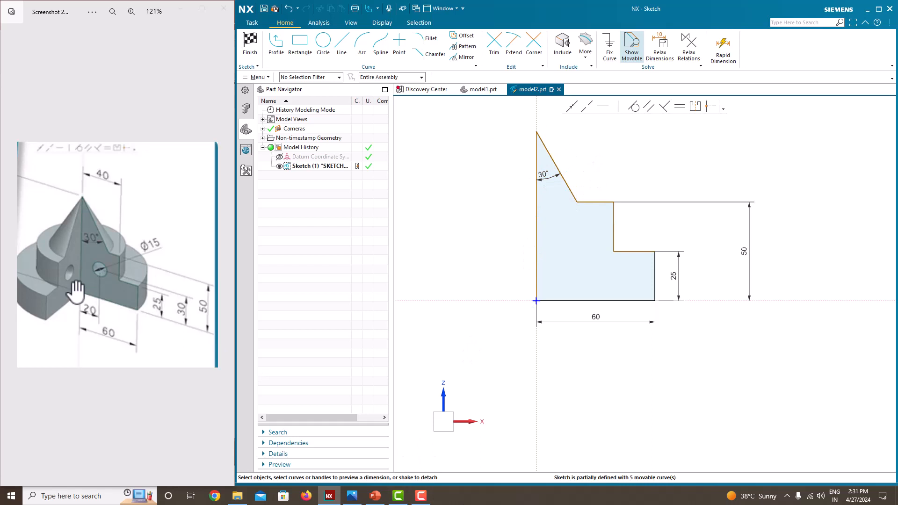
Dimension the upper step's outer corner to 40 mm from the vertical centre edge
left_click(613, 202)
left_click(536, 213)
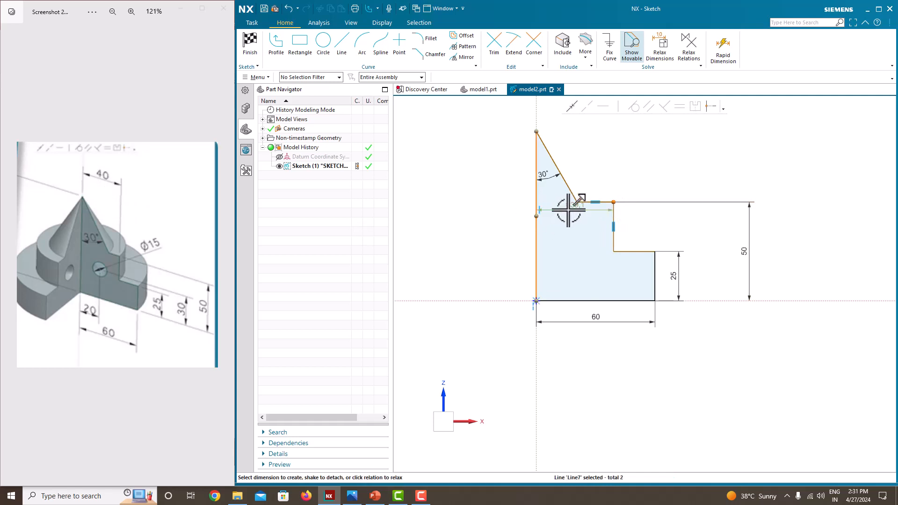
left_click(580, 114)
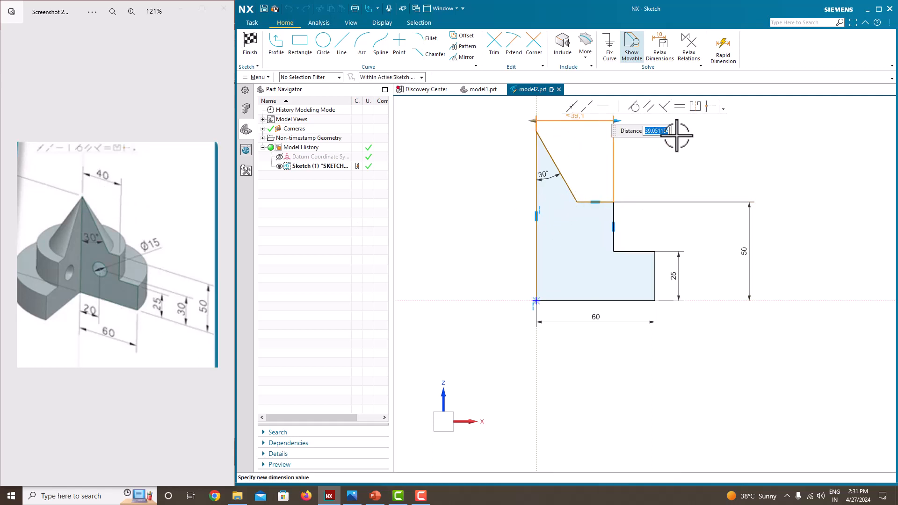
type("40")
key("Return")
middle_click(728, 160)
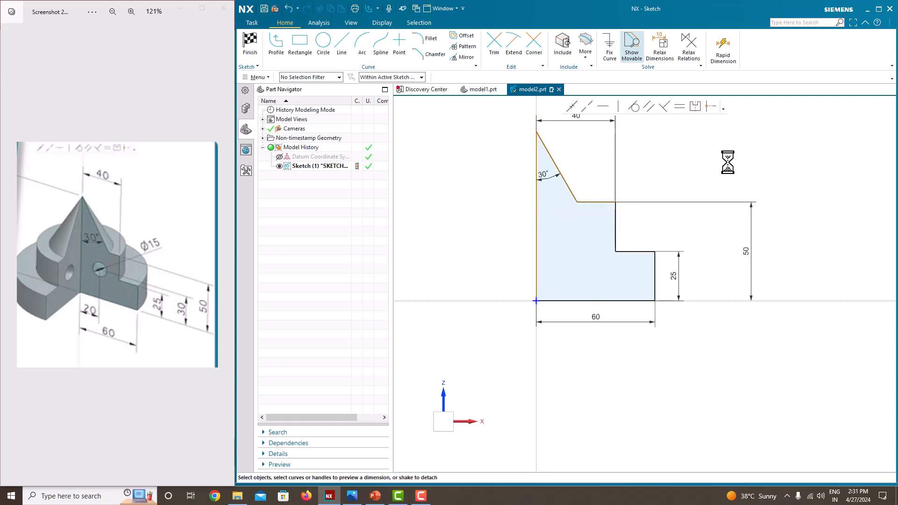
Dimension the full height of the profile's vertical centre edge to 100 mm
scroll(662, 299, "down", 1)
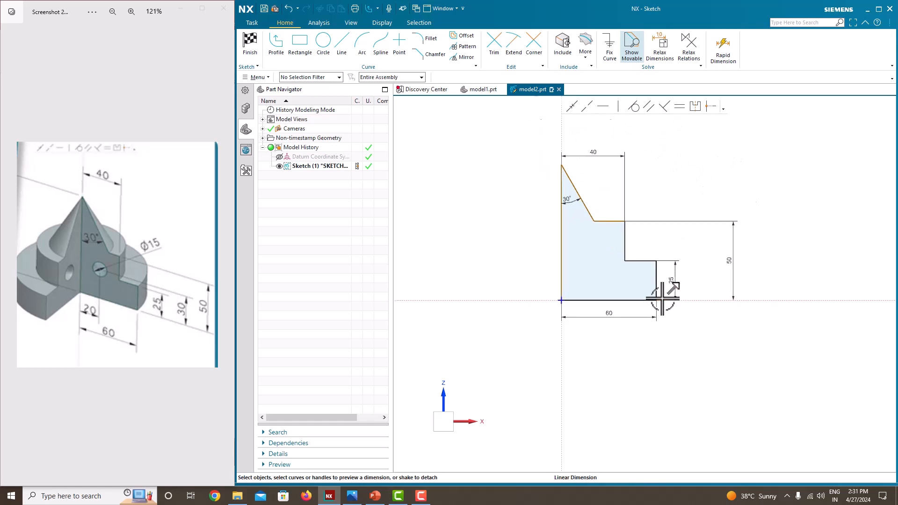
left_click(560, 223)
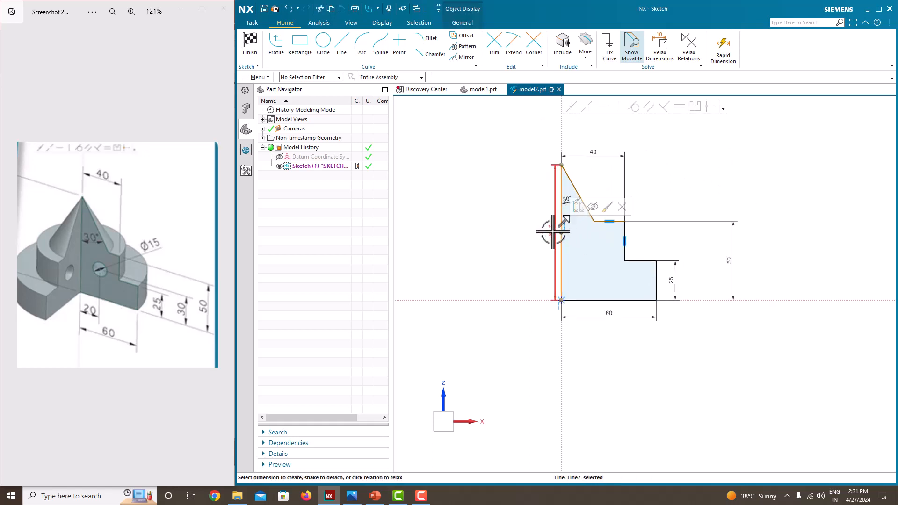
left_click(494, 232)
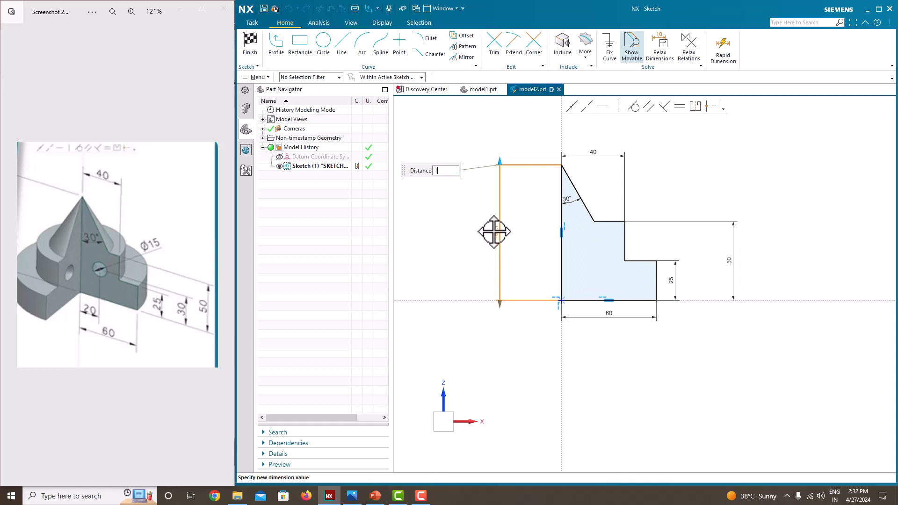
type("100")
key("Return")
middle_click(679, 187)
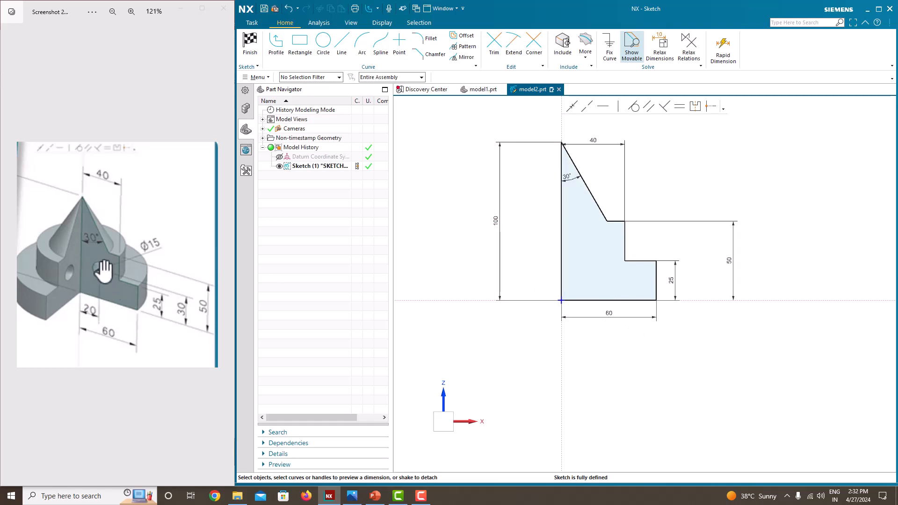
Draw a circle inside the profile, centred about 23 mm from the vertical centre edge and 30 mm above the base line
left_click(327, 51)
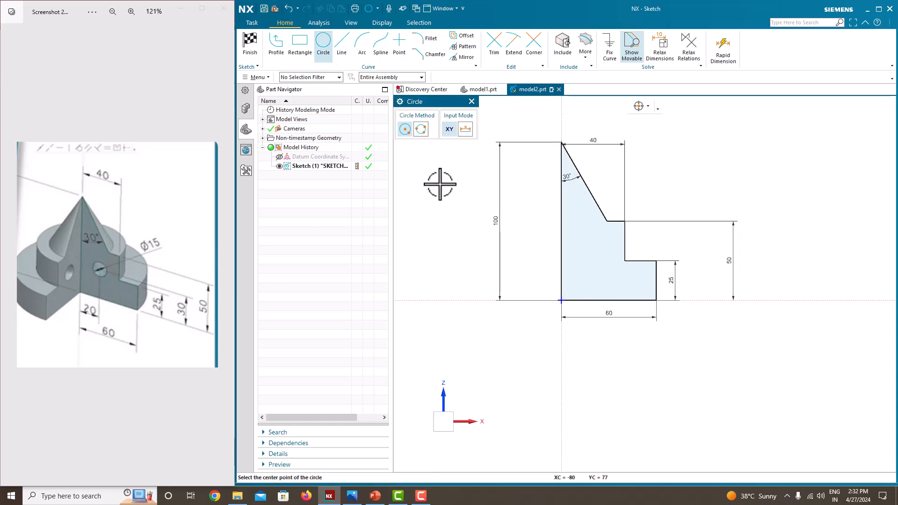
left_click(598, 252)
left_click(588, 241)
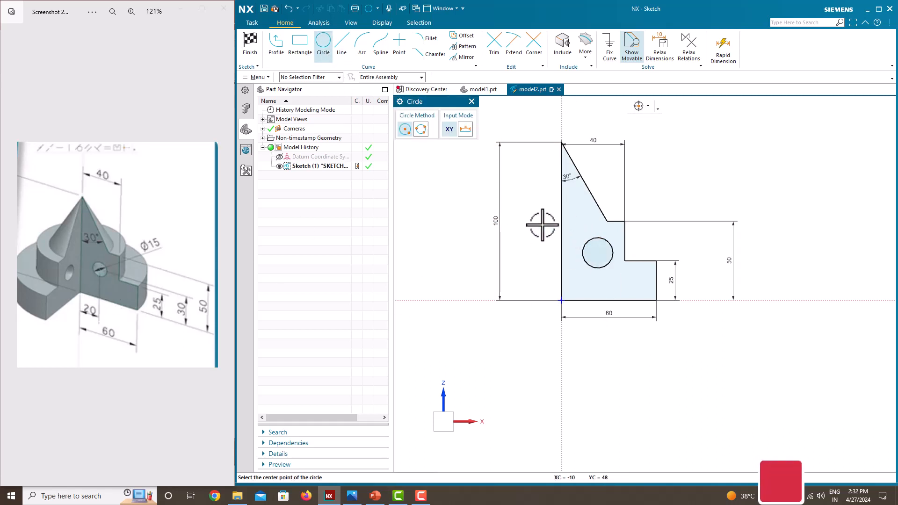
key("Escape")
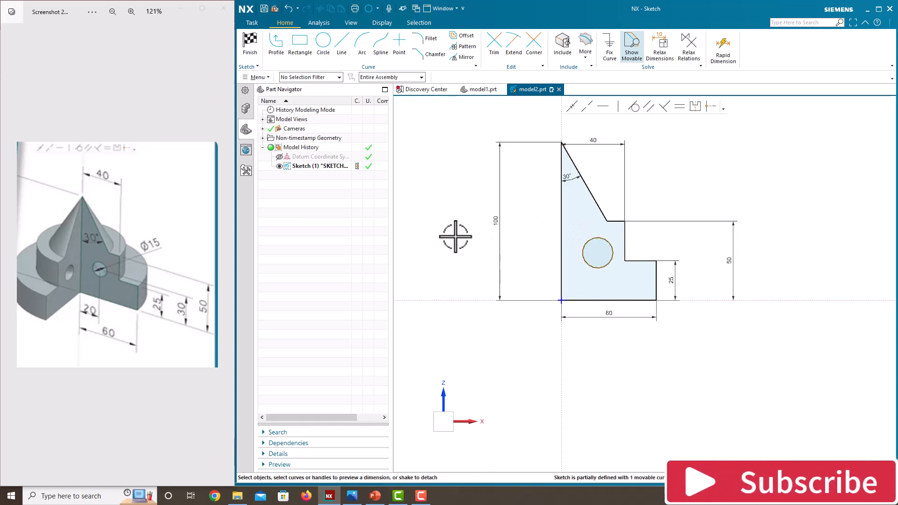
Dimension the circle's centre to 30 mm above the base line
left_click(597, 253)
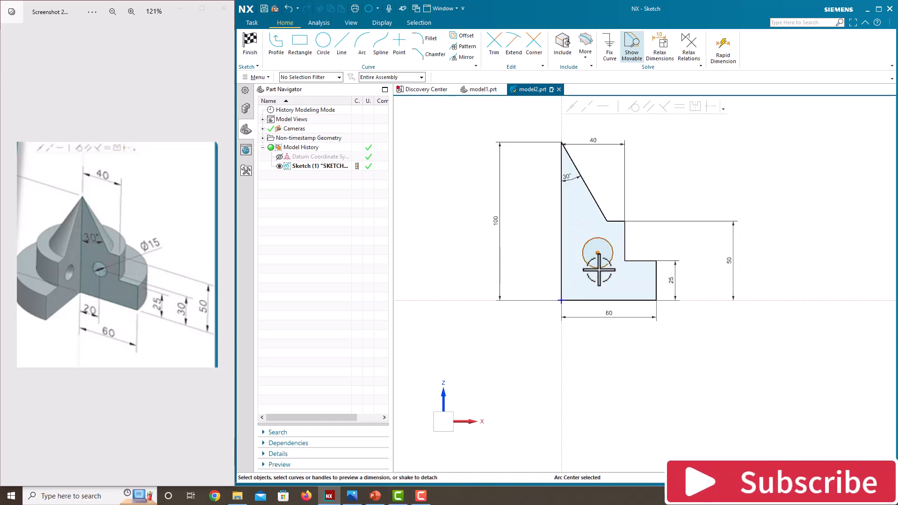
left_click(599, 300)
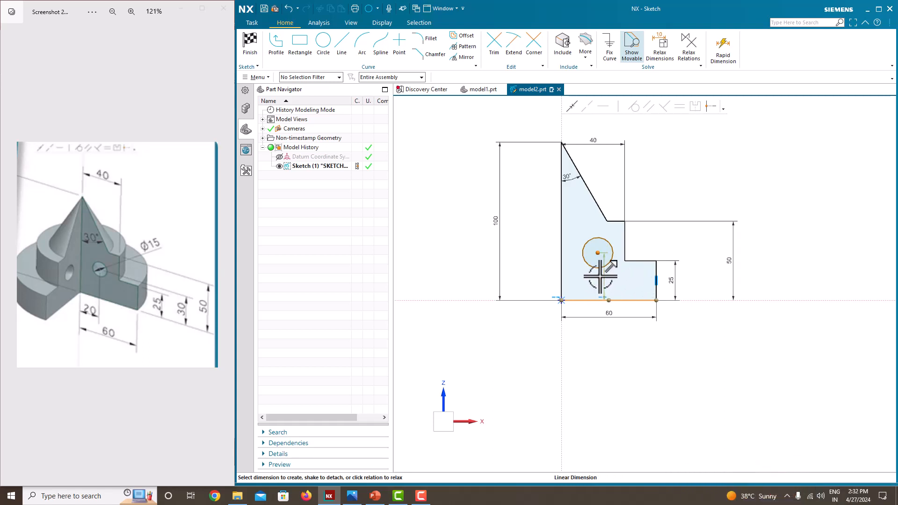
left_click(601, 277)
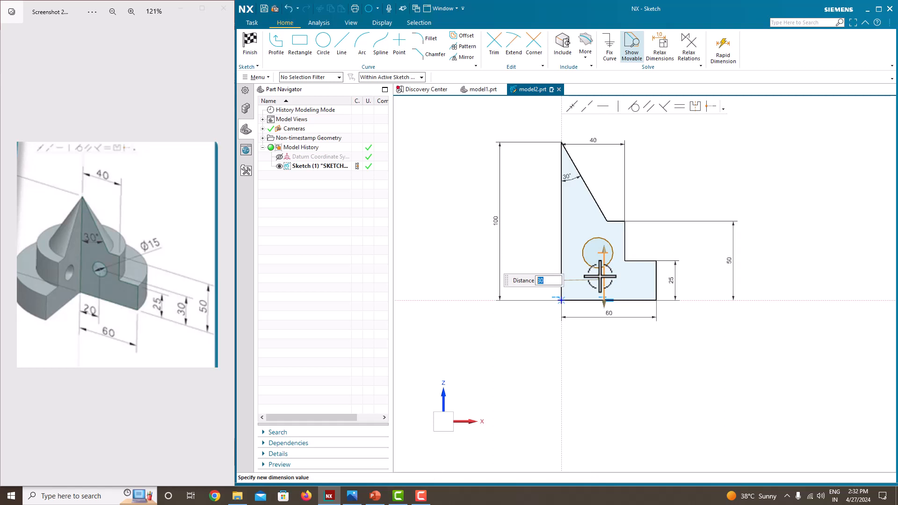
key("Return")
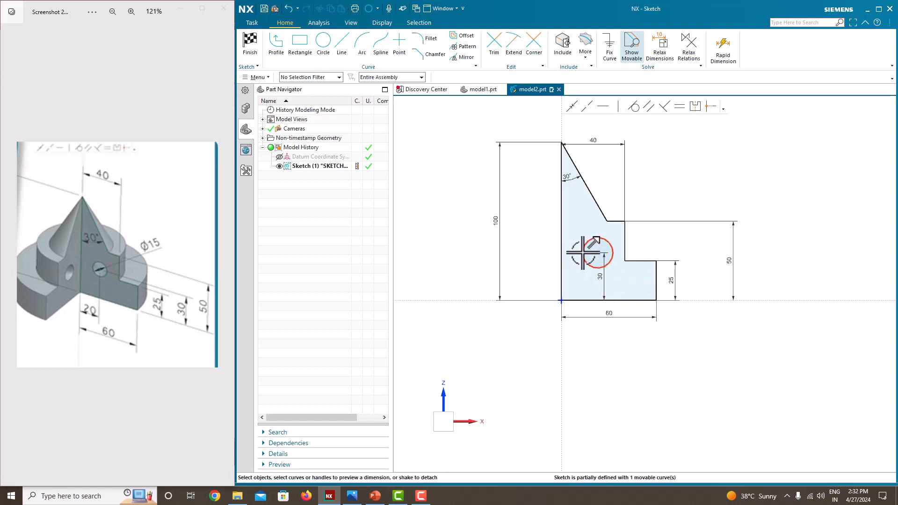
Dimension the circle's centre to 20 mm from the profile's vertical centre edge
left_click(598, 253)
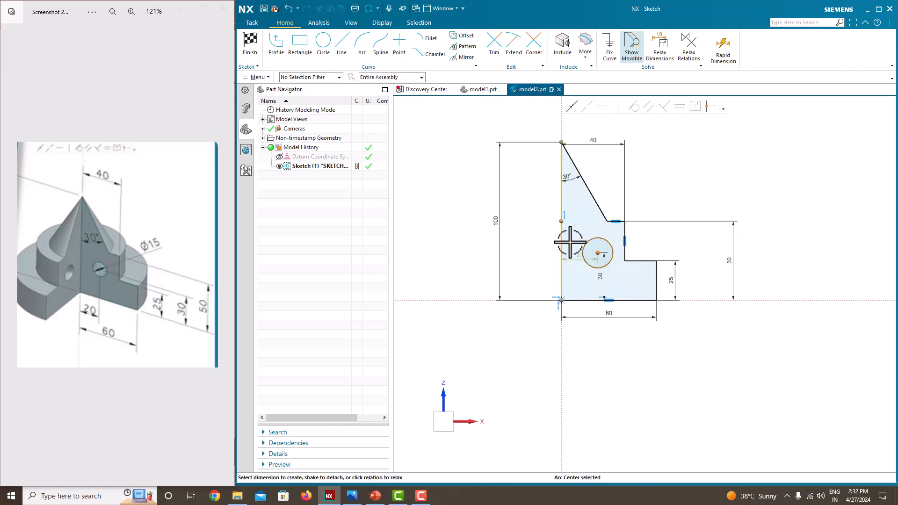
left_click(569, 242)
left_click(581, 257)
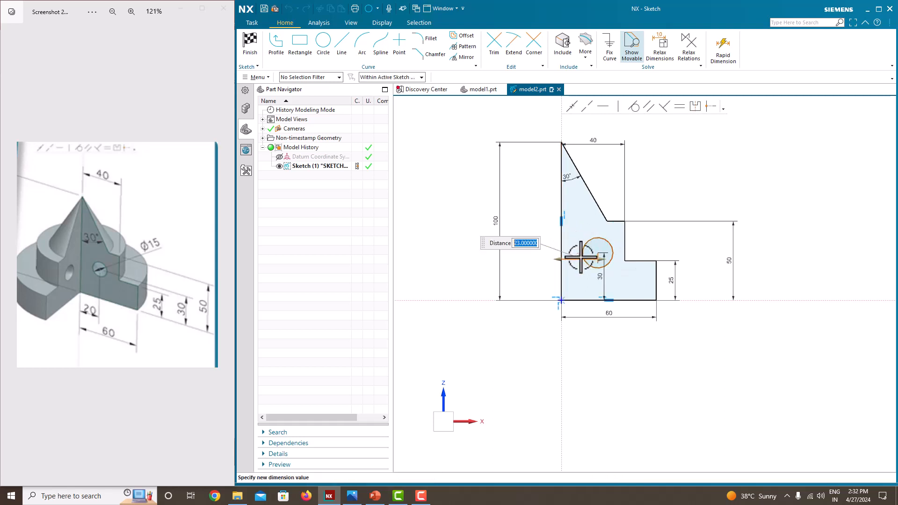
type("20")
key("Tab")
middle_click(571, 230)
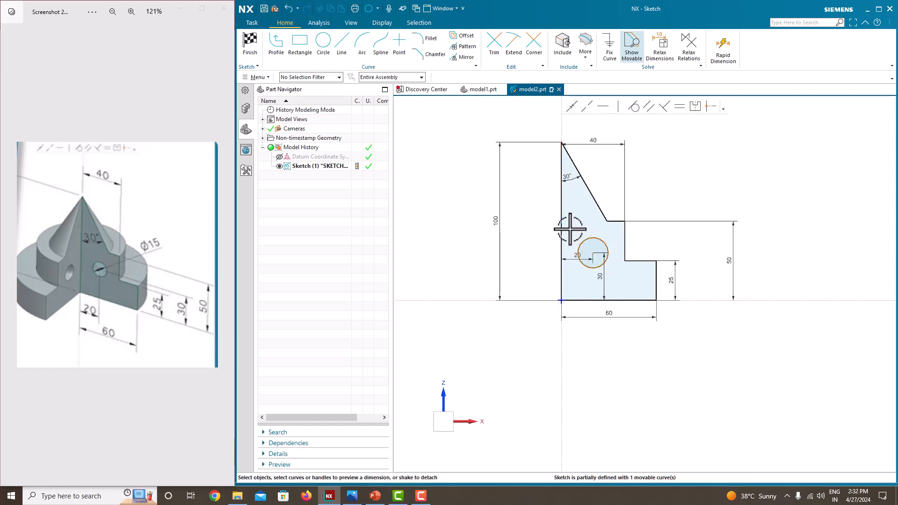
Dimension the circle's diameter to 15 mm and finish the sketch
left_click(589, 239)
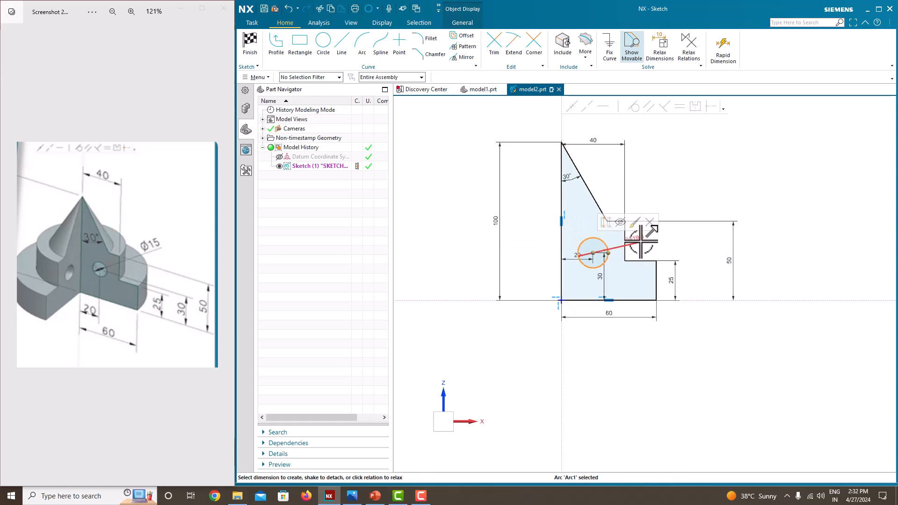
left_click(640, 242)
type("15")
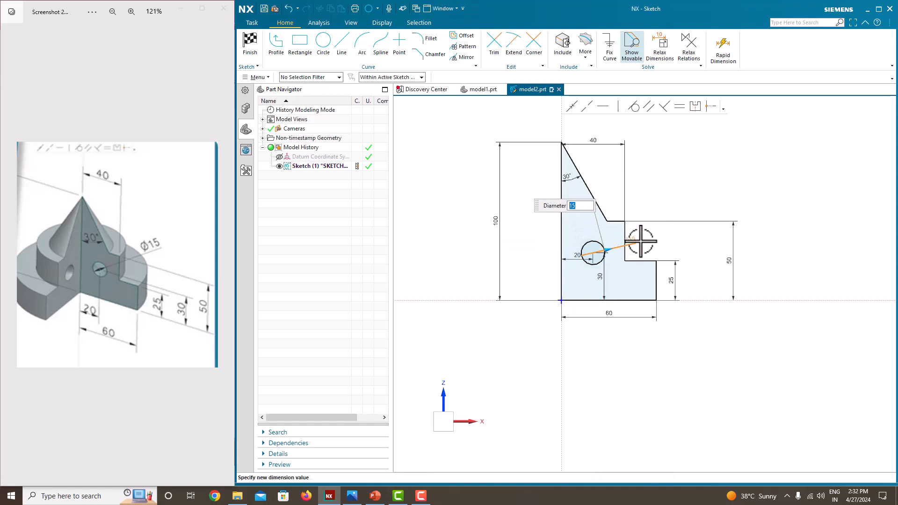
key("Return")
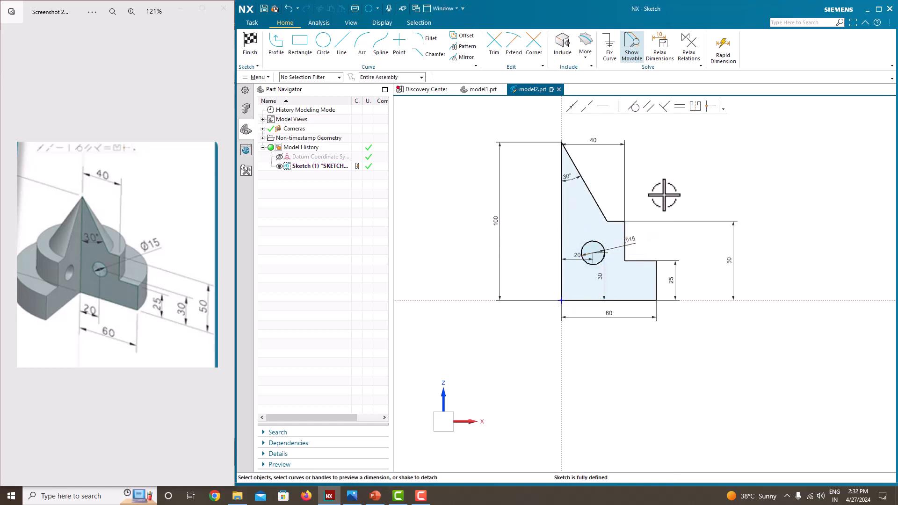
right_click(664, 161)
left_click(673, 168)
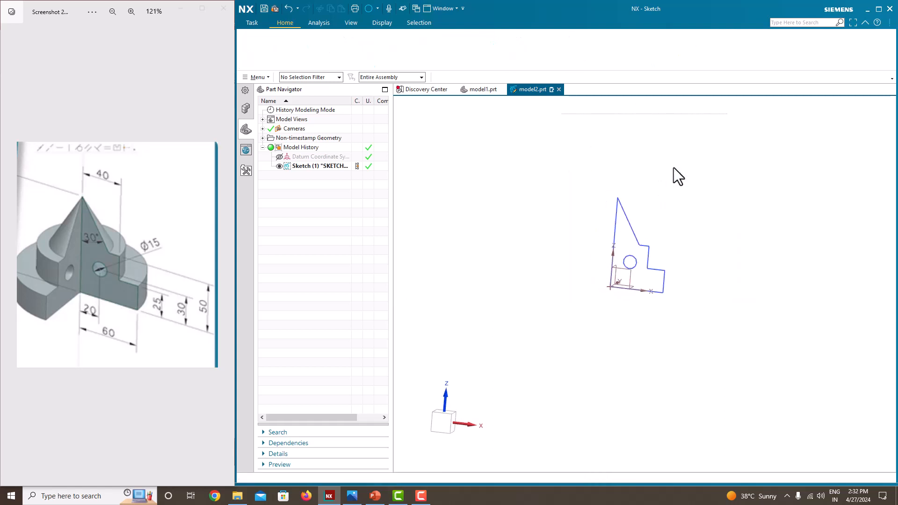
Revolve the profile sketch from 0° to 270° about its vertical centre edge, with no Boolean
scroll(660, 291, "up", 3)
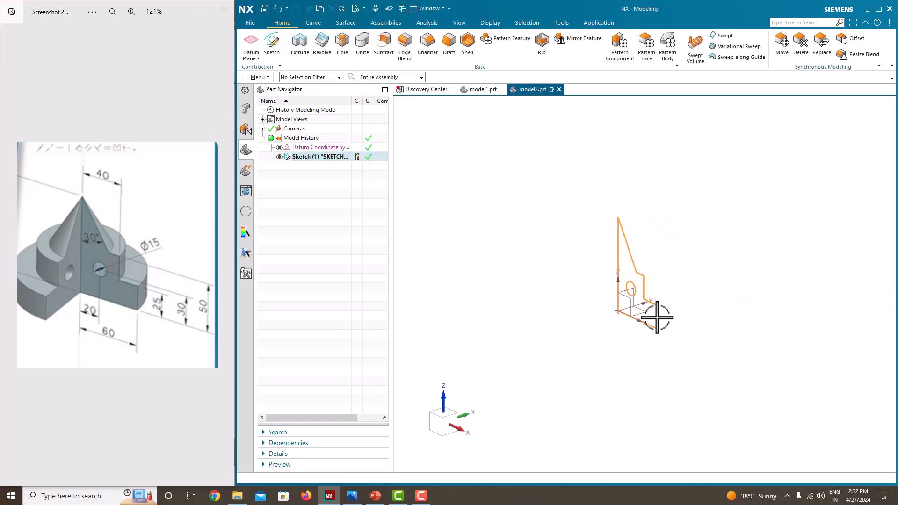
left_click(320, 54)
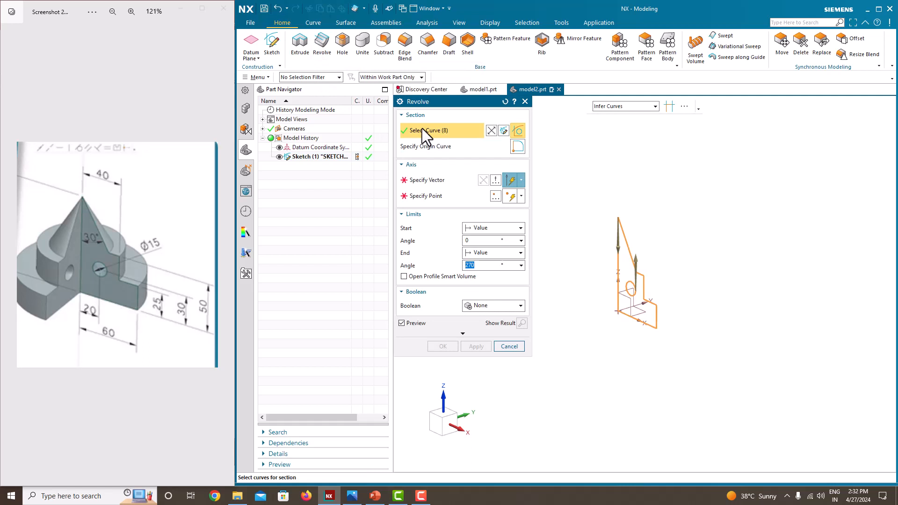
left_click(429, 180)
middle_click_drag(598, 262, 609, 265)
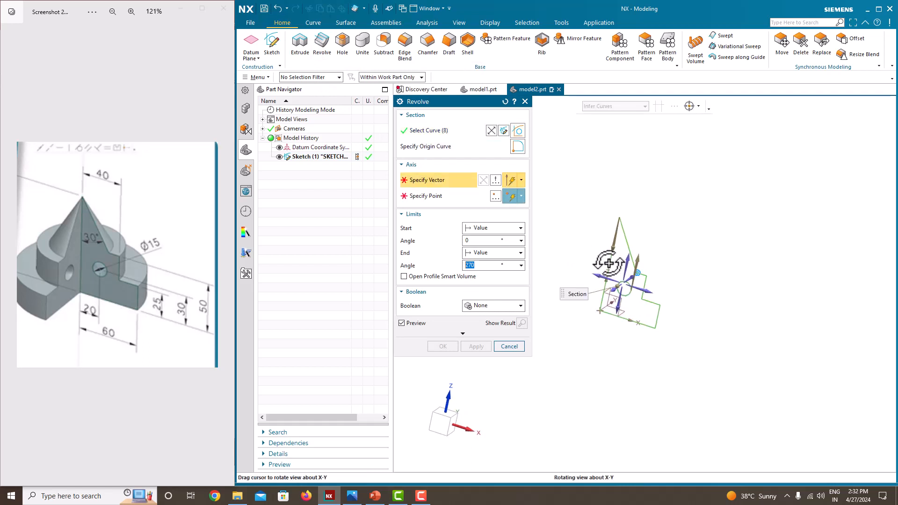
scroll(610, 262, "up", 3)
left_click(619, 221)
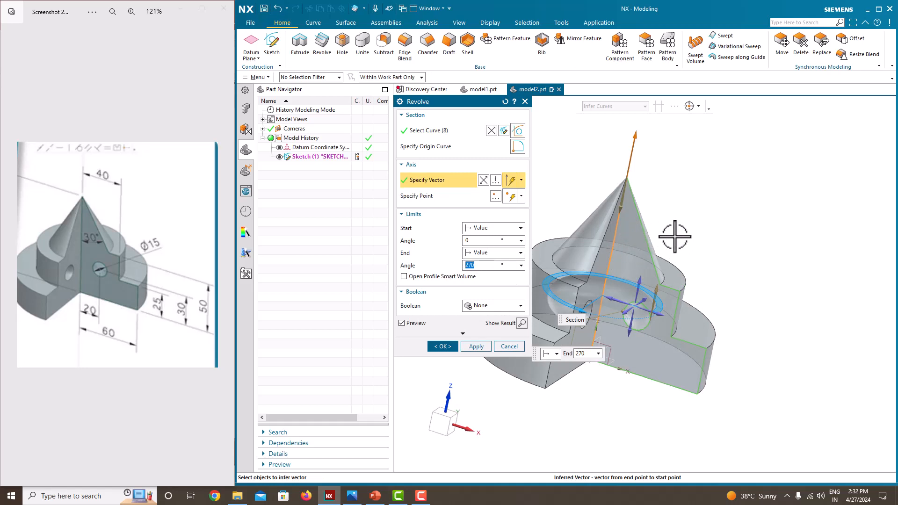
middle_click_drag(677, 235, 649, 240)
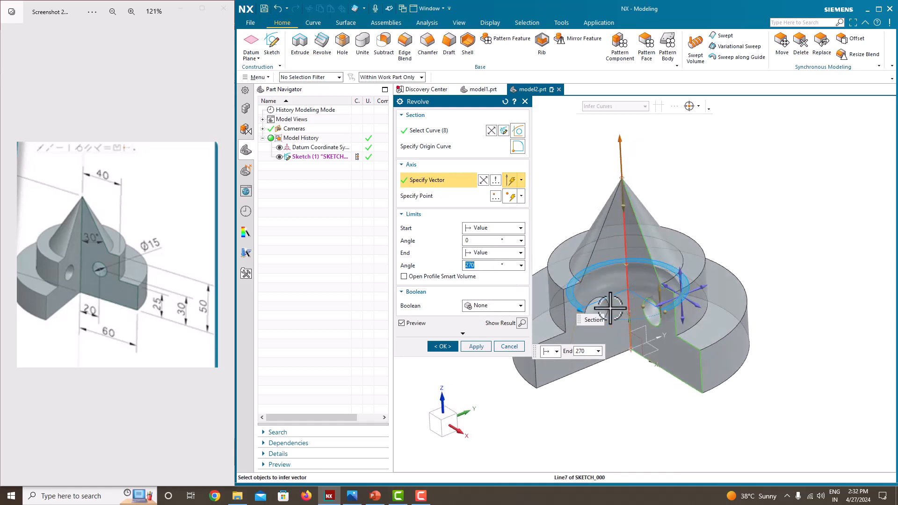
left_click(443, 346)
Hide the profile sketch so only the revolved body and the datum coordinate system are displayed
middle_click_drag(446, 347, 482, 299)
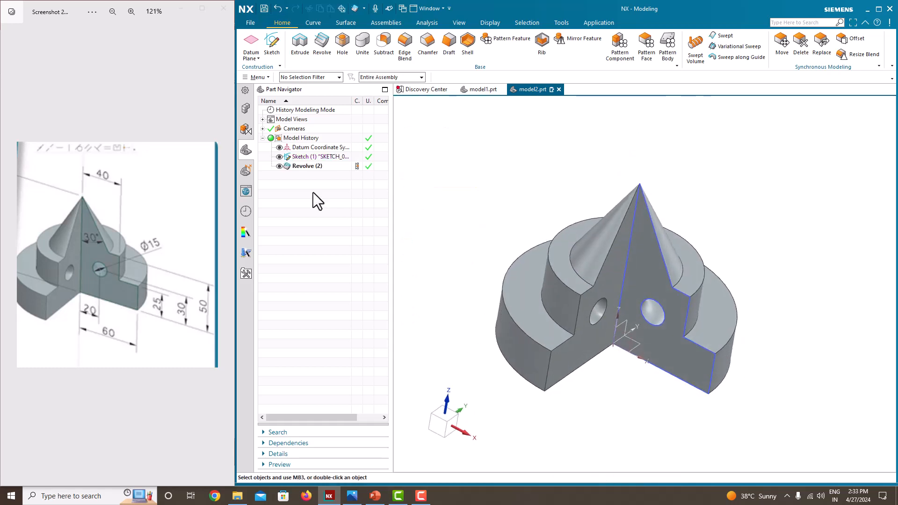
left_click(279, 157)
mouse_move(538, 210)
middle_mouse_down()
mouse_move(513, 209)
mouse_move(535, 249)
middle_mouse_up()
scroll(534, 249, "down", 1)
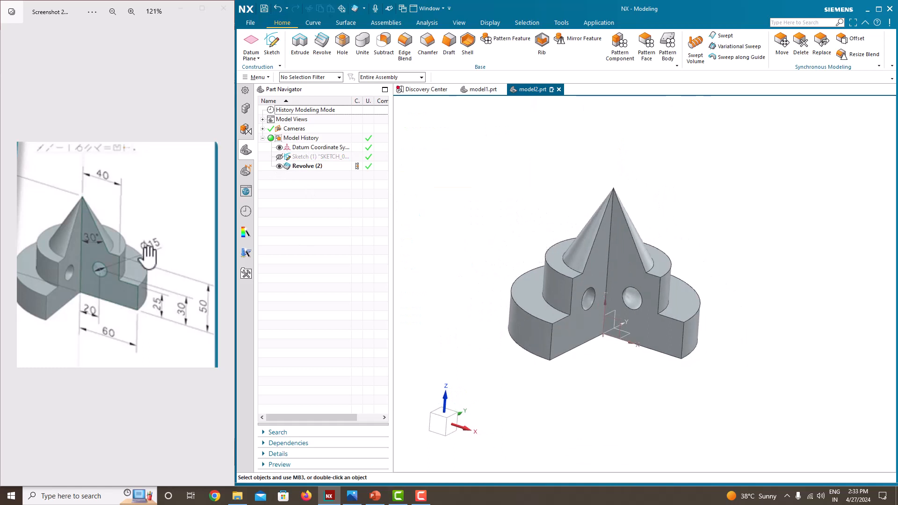
Set the end angle of the revolved body to 360° to produce the full stepped cone
scroll(653, 312, "up", 1)
middle_click_drag(650, 311, 661, 225)
right_click(327, 164)
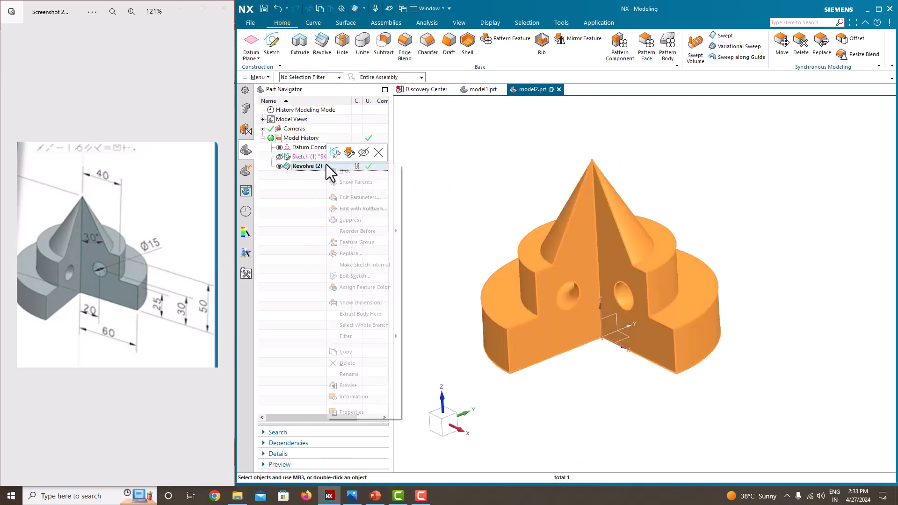
left_click(366, 194)
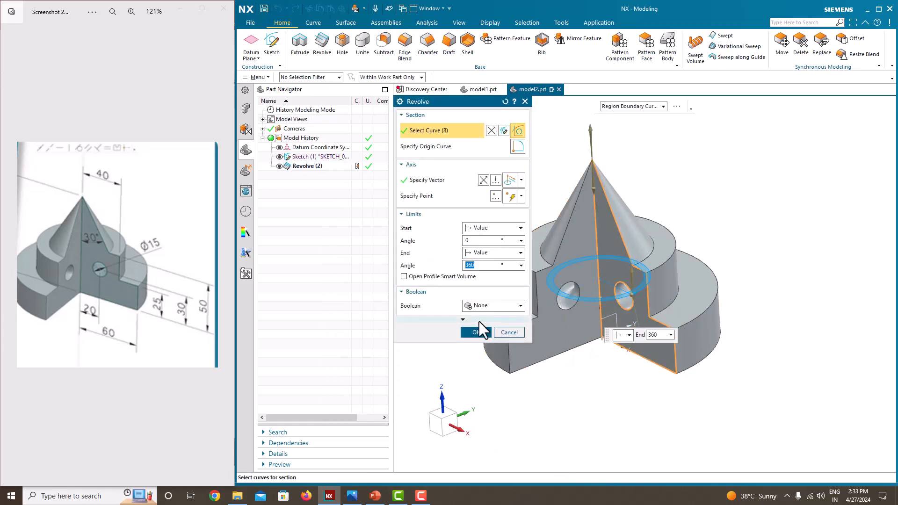
left_click(476, 332)
middle_click_drag(477, 341, 537, 254)
Set the end angle of the revolved body to 180° to produce a half section through its axis
right_click(322, 168)
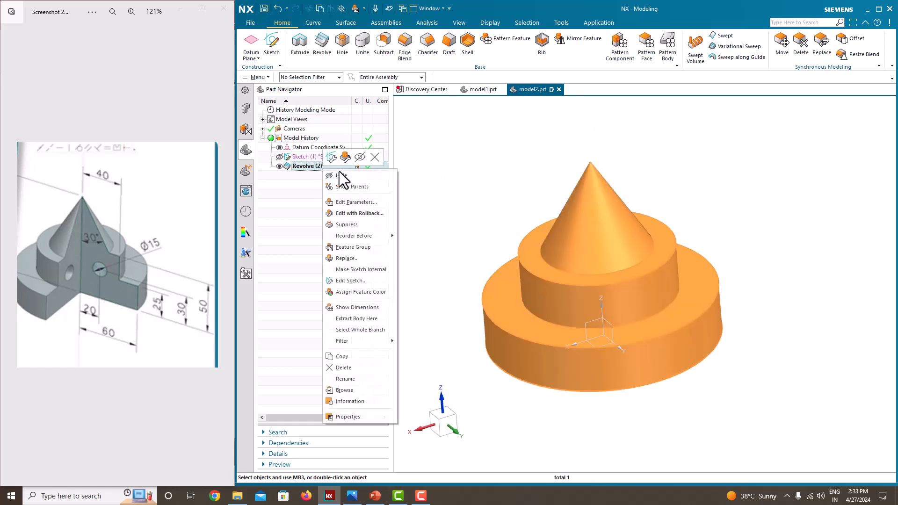
left_click(357, 202)
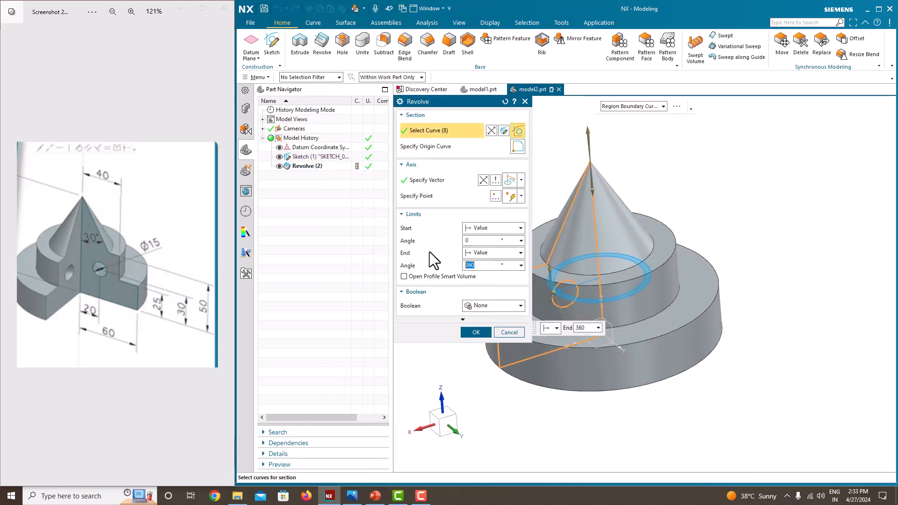
type("180")
key("Return")
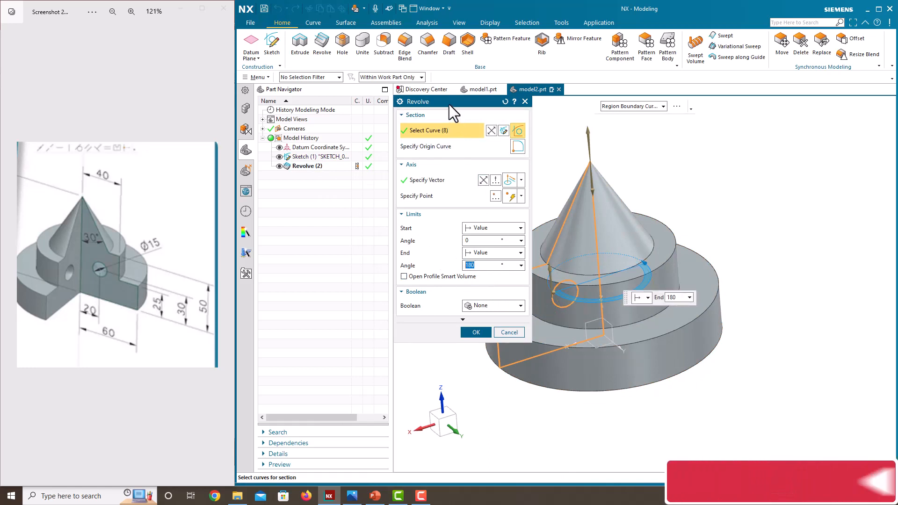
left_click_drag(486, 117, 397, 120)
middle_click_drag(463, 155, 493, 144)
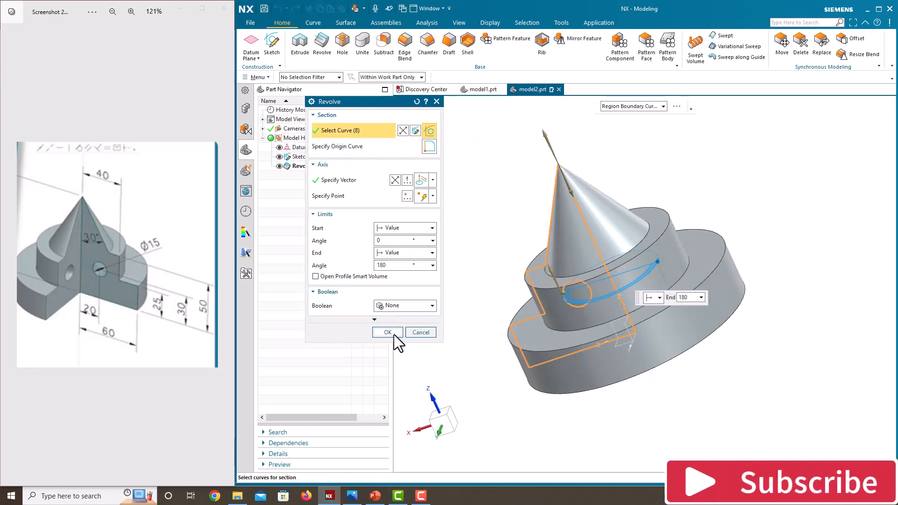
left_click(391, 333)
middle_click_drag(509, 318, 718, 328)
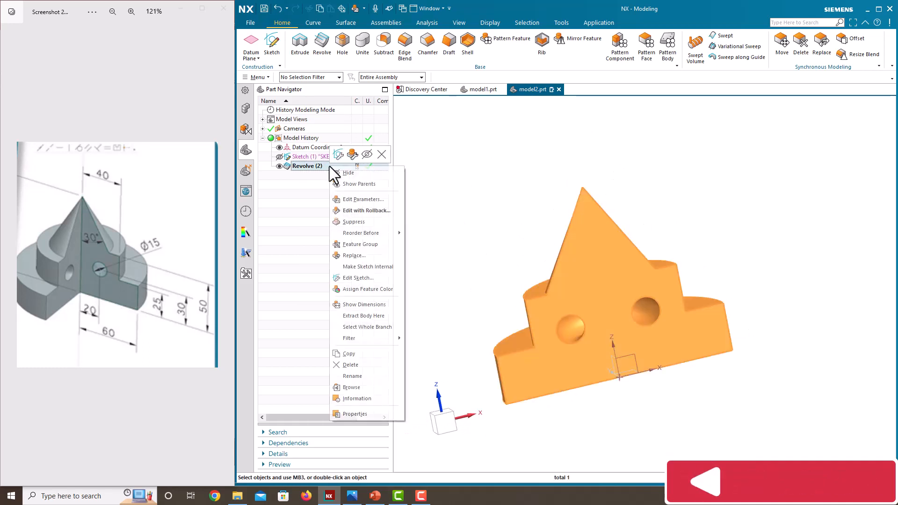
Set the end angle of the revolved body to 270°, leaving a quarter cutout as in the reference drawing
left_click(354, 199)
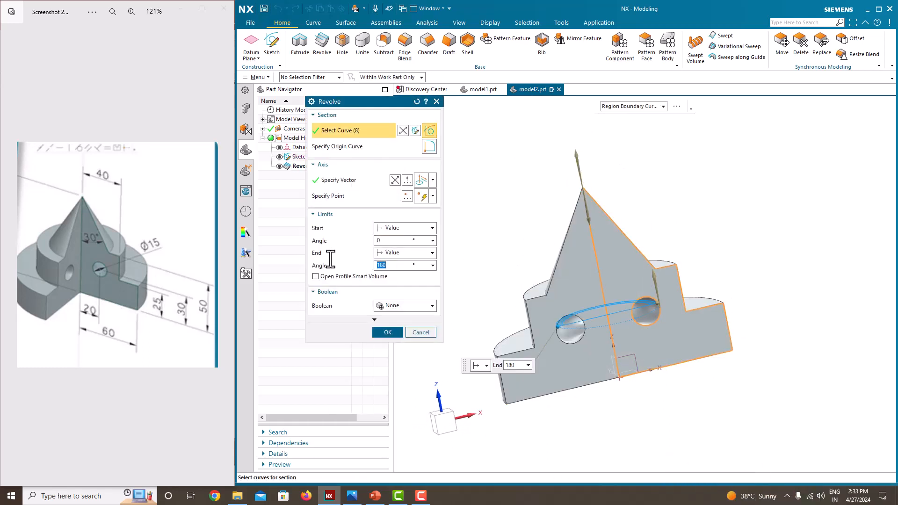
type("270")
key("Return")
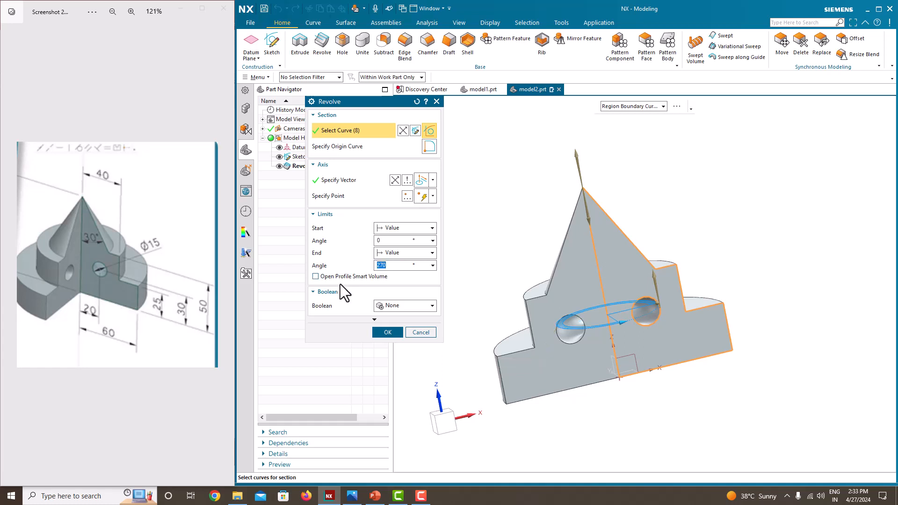
left_click(387, 336)
scroll(631, 228, "down", 3)
mouse_move(631, 228)
middle_mouse_down()
mouse_move(587, 244)
mouse_move(587, 263)
mouse_move(601, 238)
mouse_move(617, 238)
middle_mouse_up()
scroll(601, 238, "up", 3)
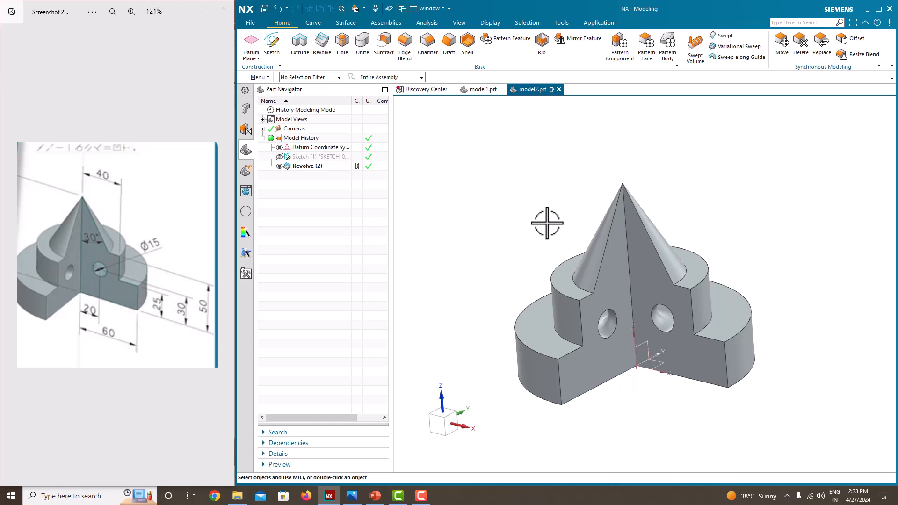